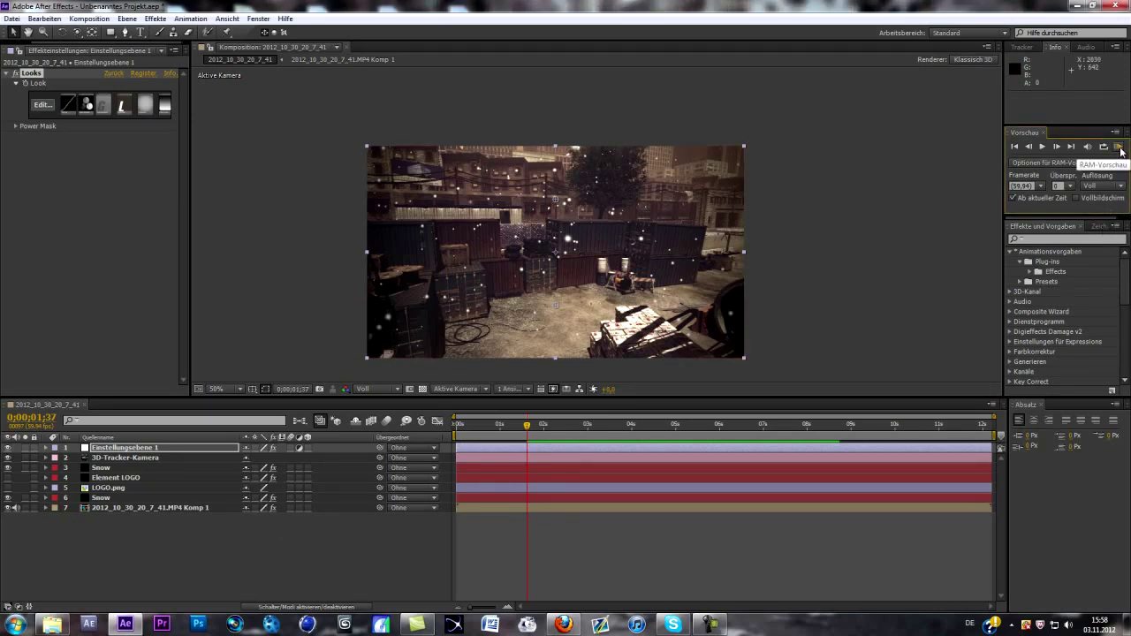
# Step: Run a RAM preview of the snowy footage, stop it, then make the Element LOGO layer visible
pyautogui.click(1119, 147)
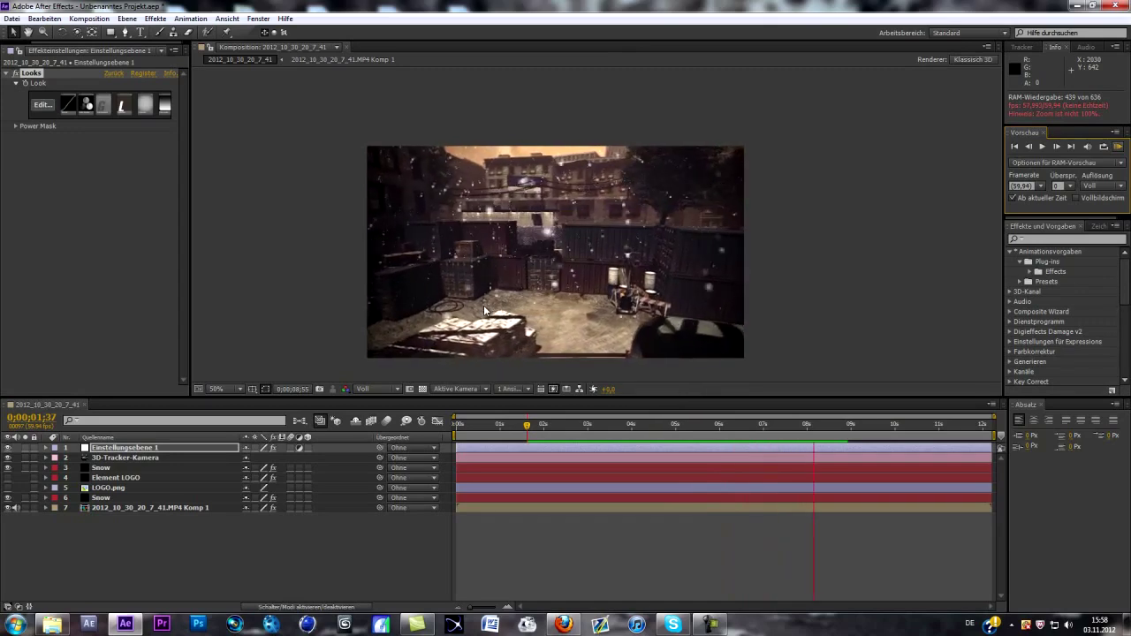
pyautogui.click(528, 426)
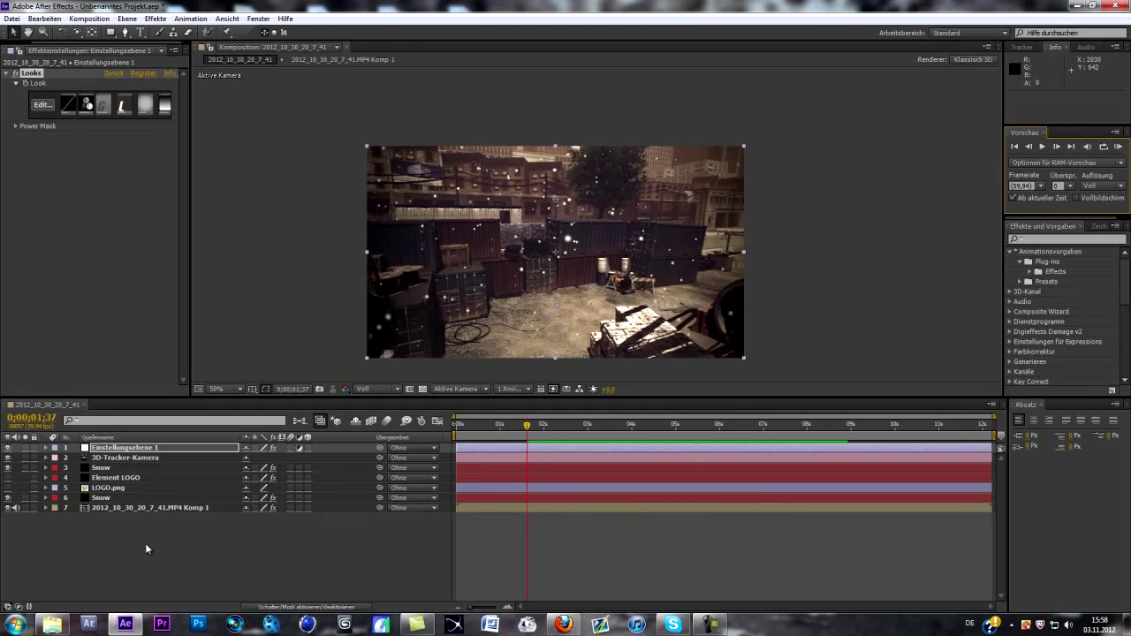
pyautogui.click(8, 478)
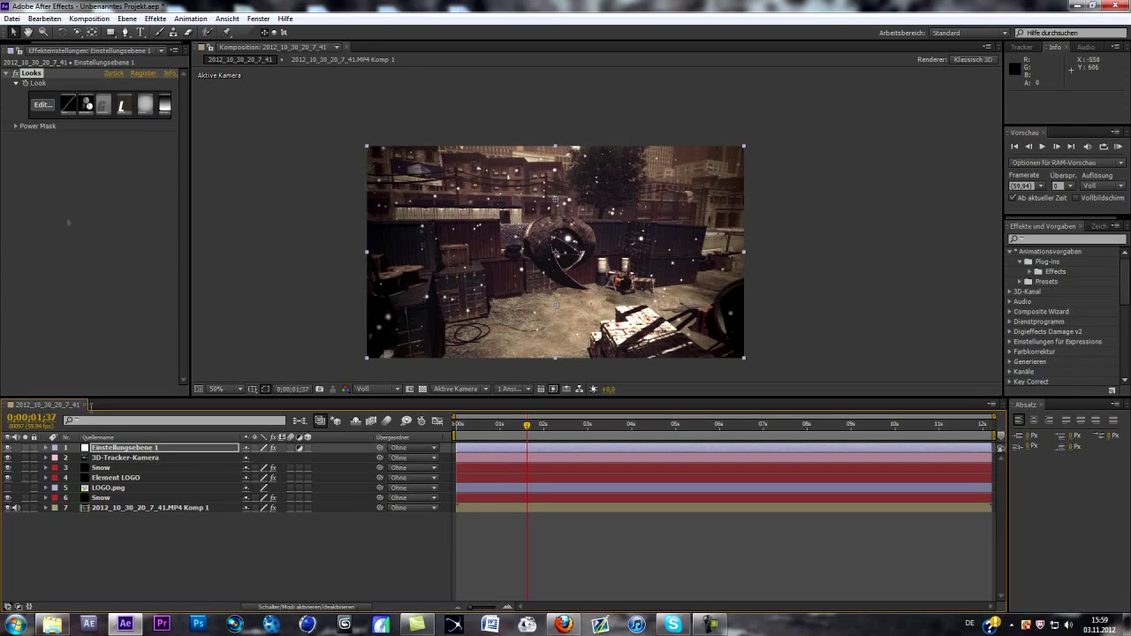
pyautogui.click(116, 478)
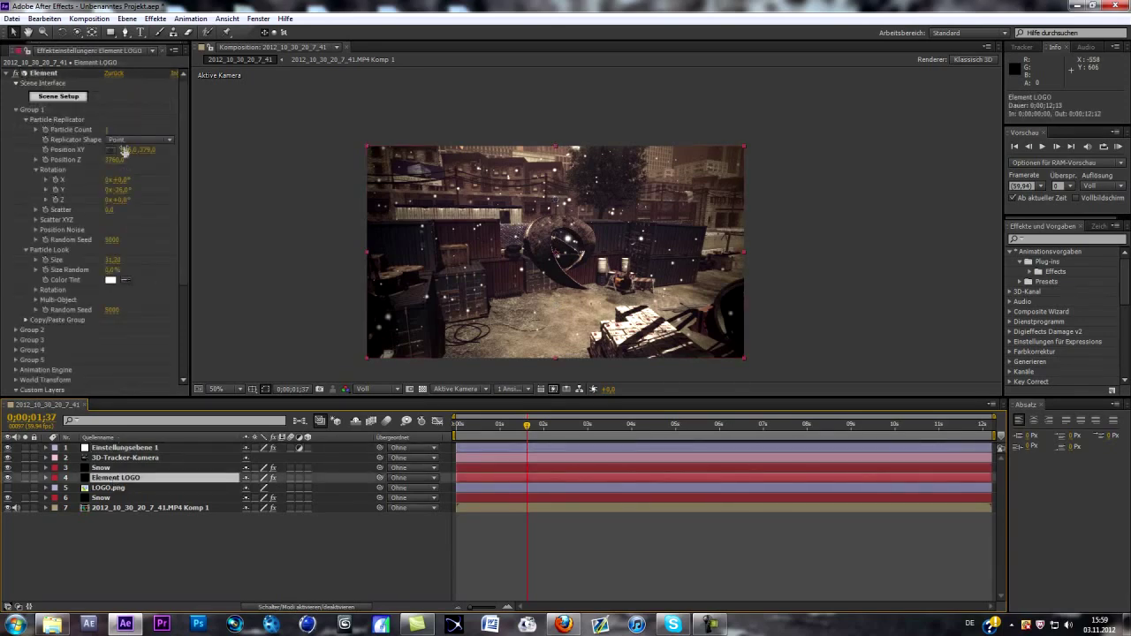
pyautogui.click(70, 96)
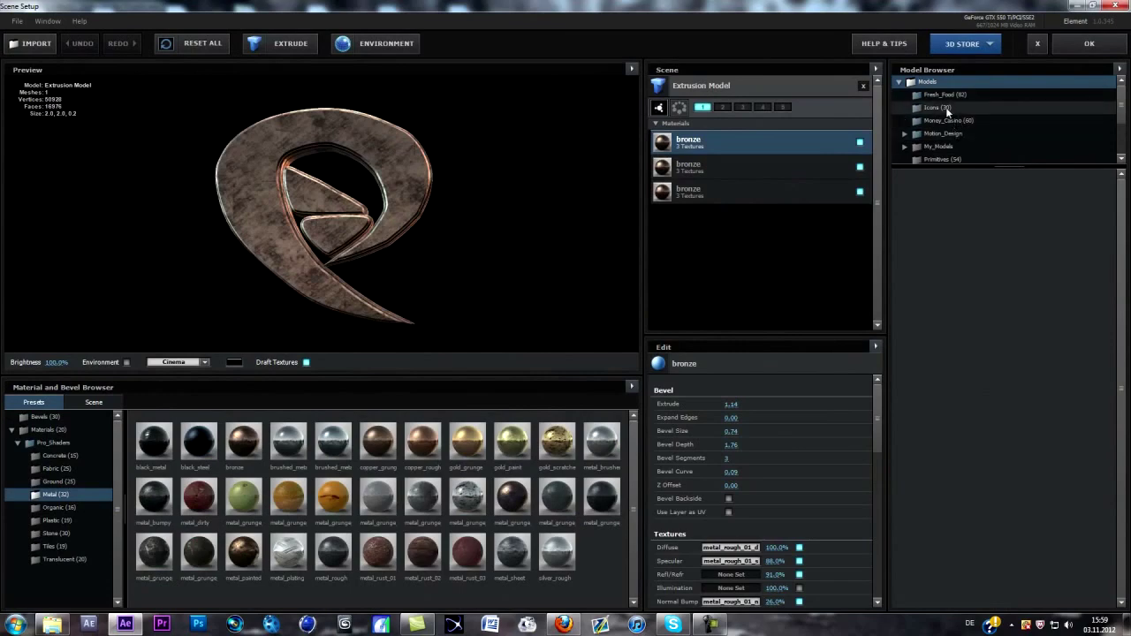
pyautogui.click(945, 96)
pyautogui.scroll(-1, 954, 124)
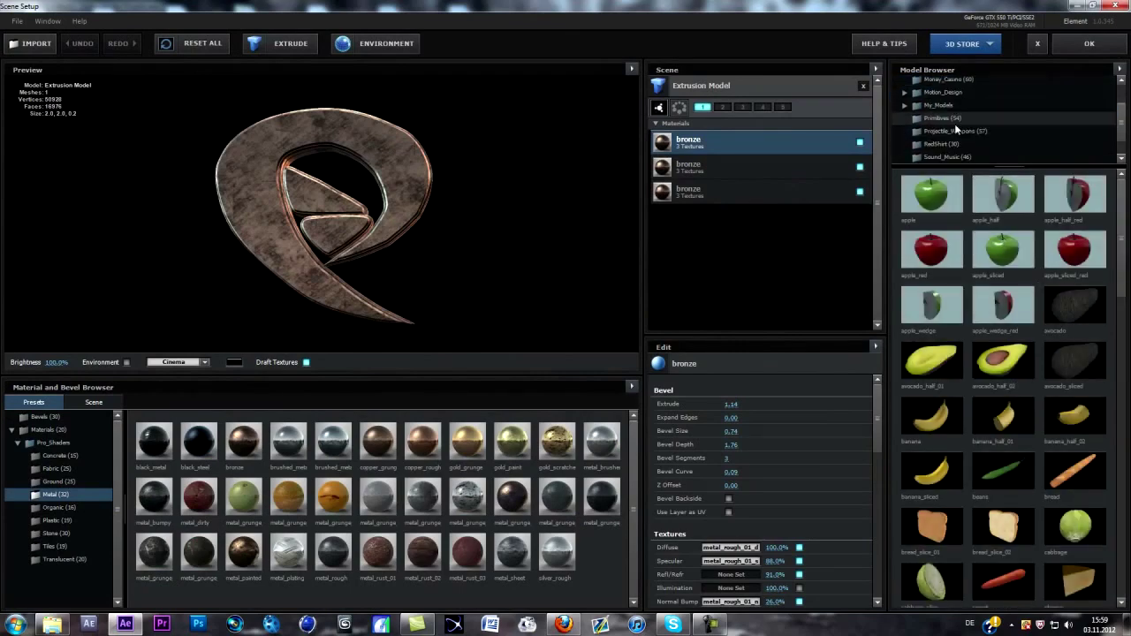
pyautogui.click(943, 132)
pyautogui.scroll(-1, 942, 133)
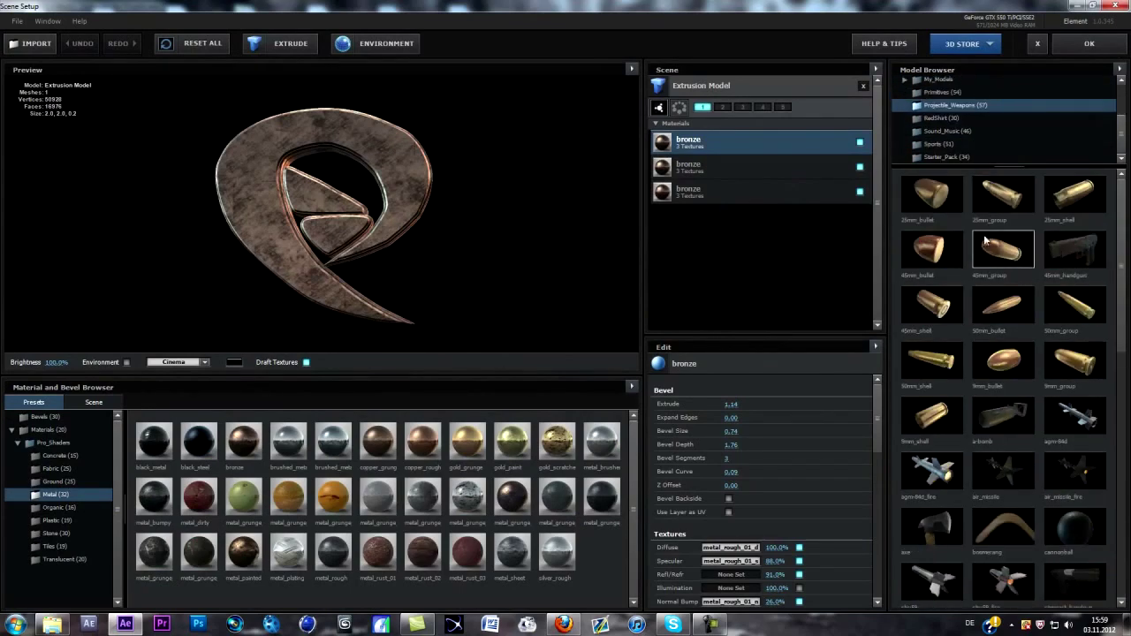
pyautogui.scroll(-2, 999, 252)
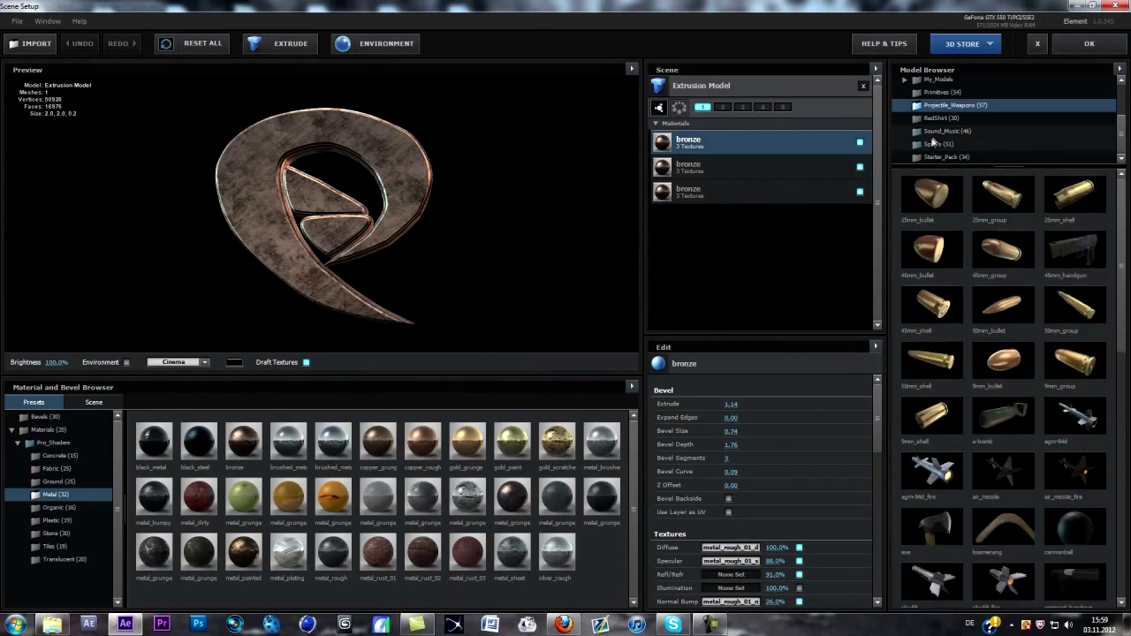
pyautogui.click(942, 118)
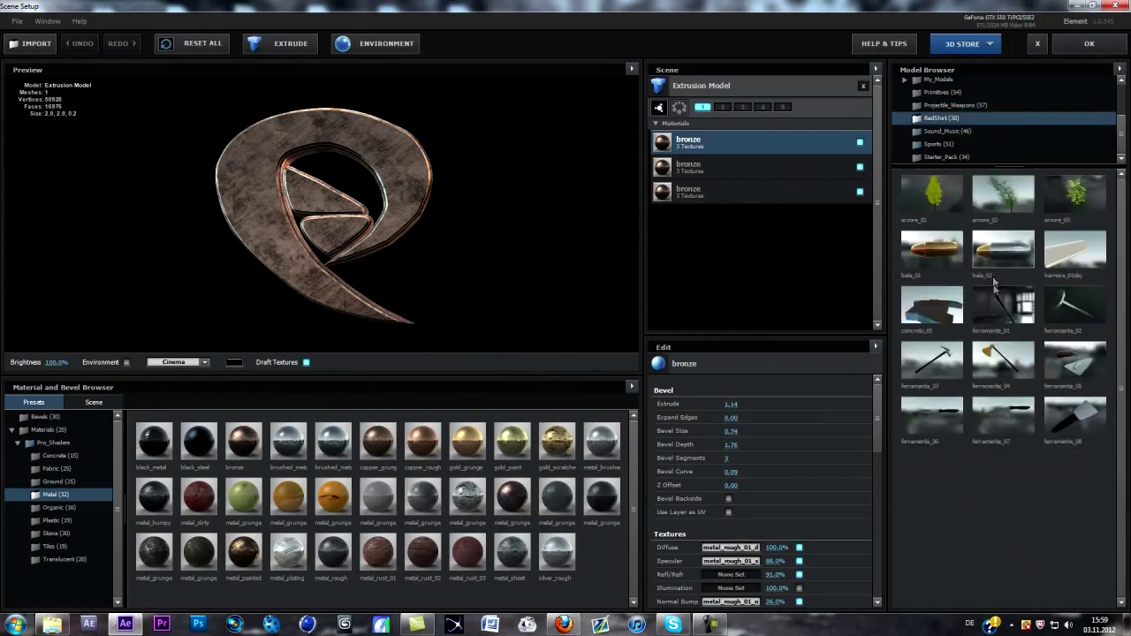
pyautogui.scroll(3, 942, 130)
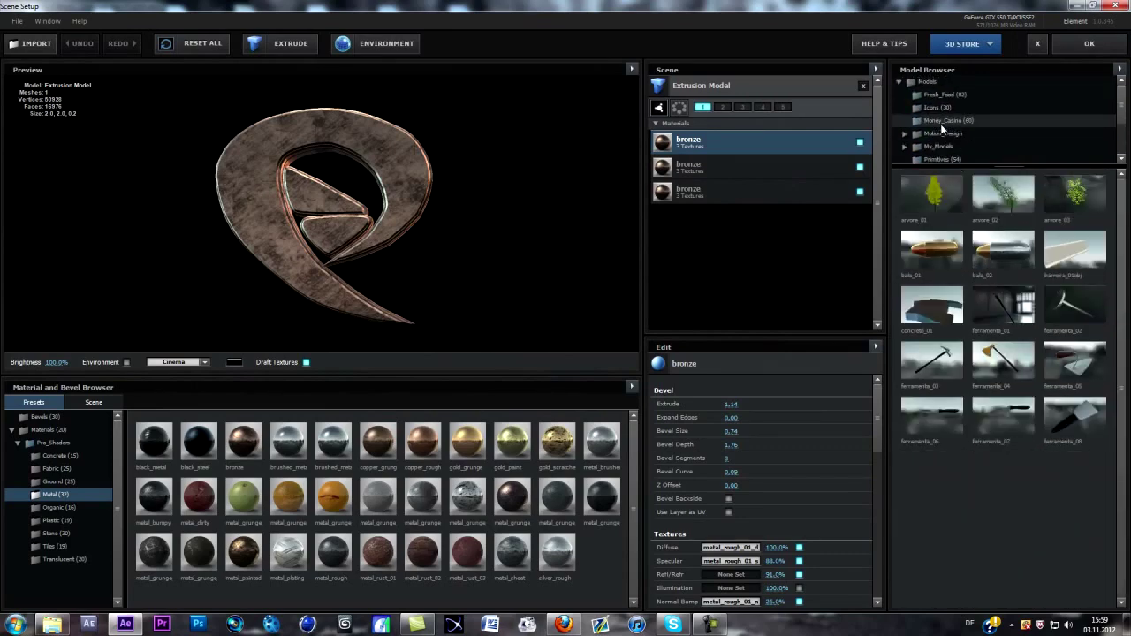
pyautogui.click(1082, 44)
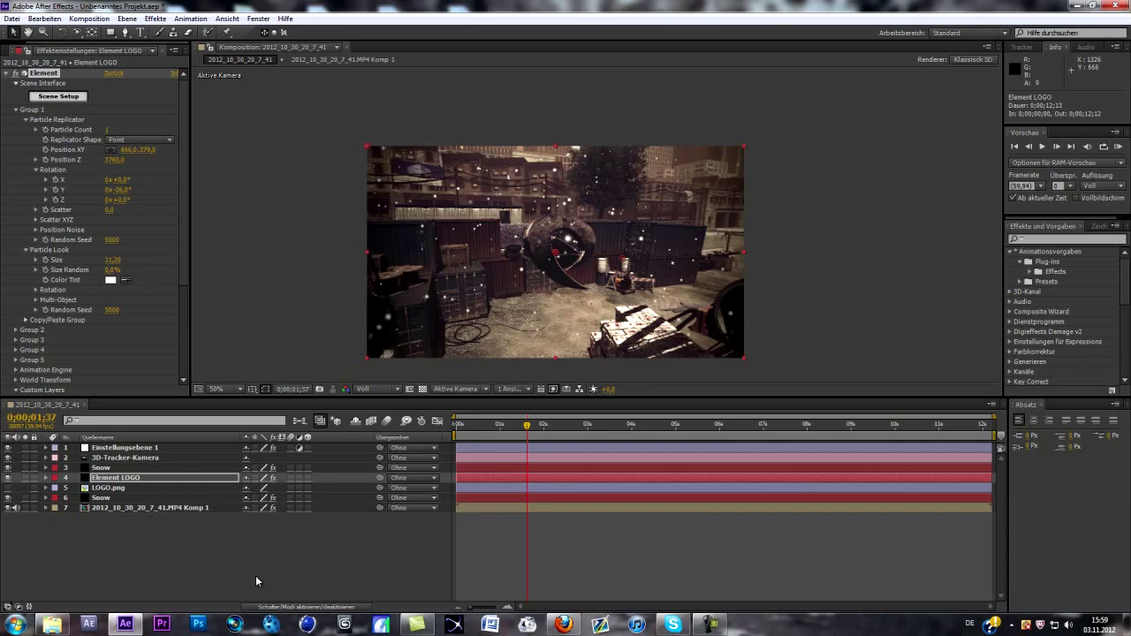
# Step: Create a new 1280×720, 59.94 fps composition named Snow
pyautogui.hotkey('ctrl', '0')
pyautogui.click(39, 391)
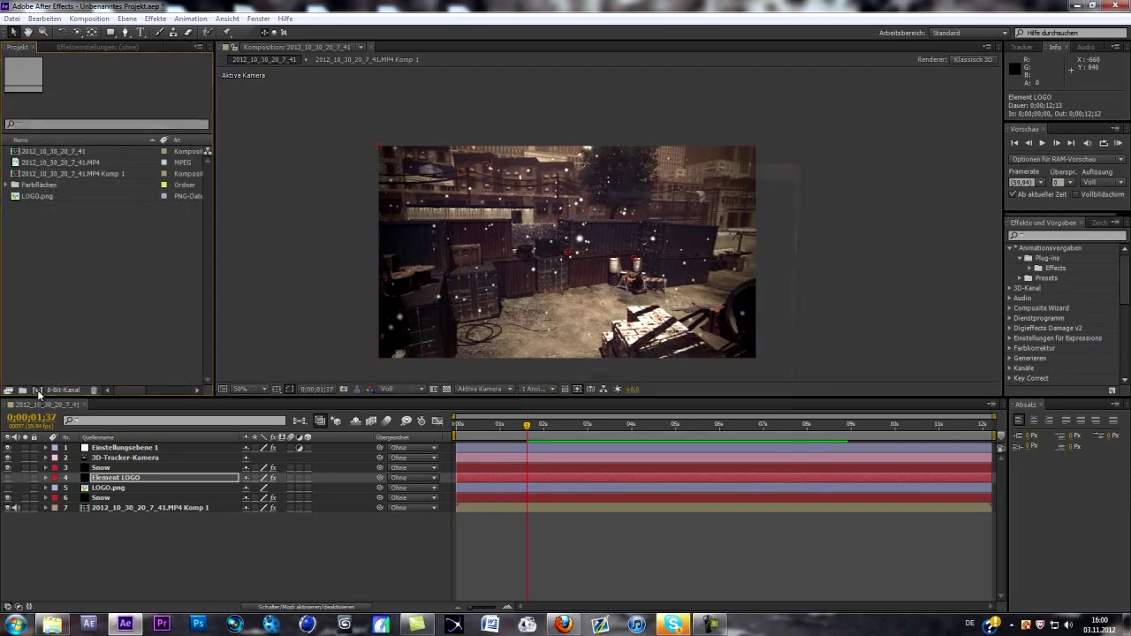
pyautogui.write('Snow')
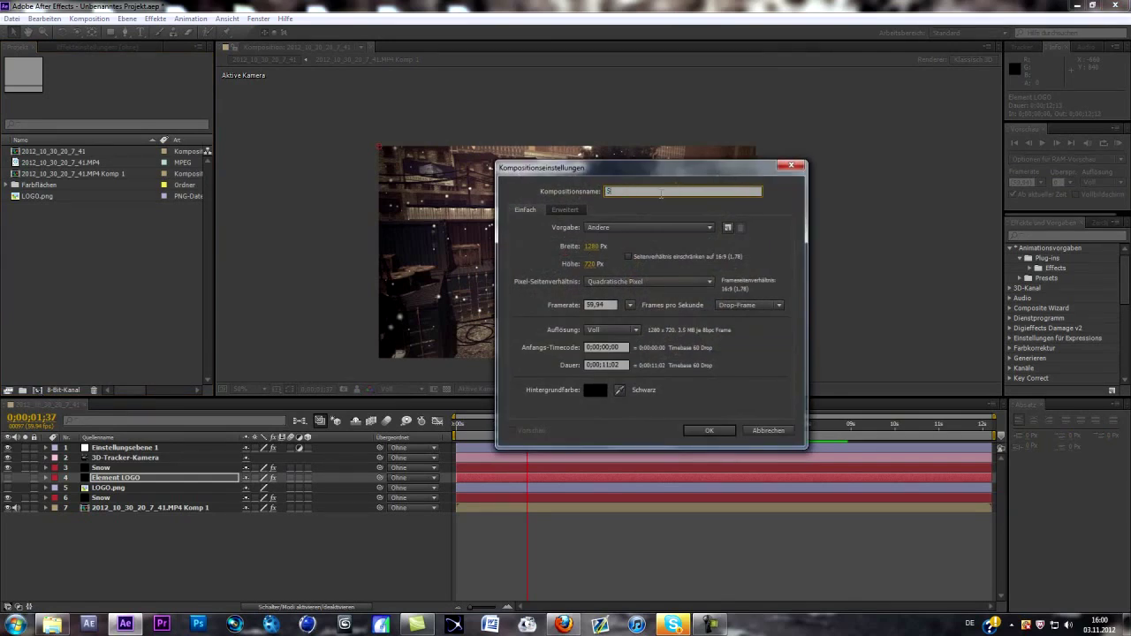
pyautogui.click(726, 433)
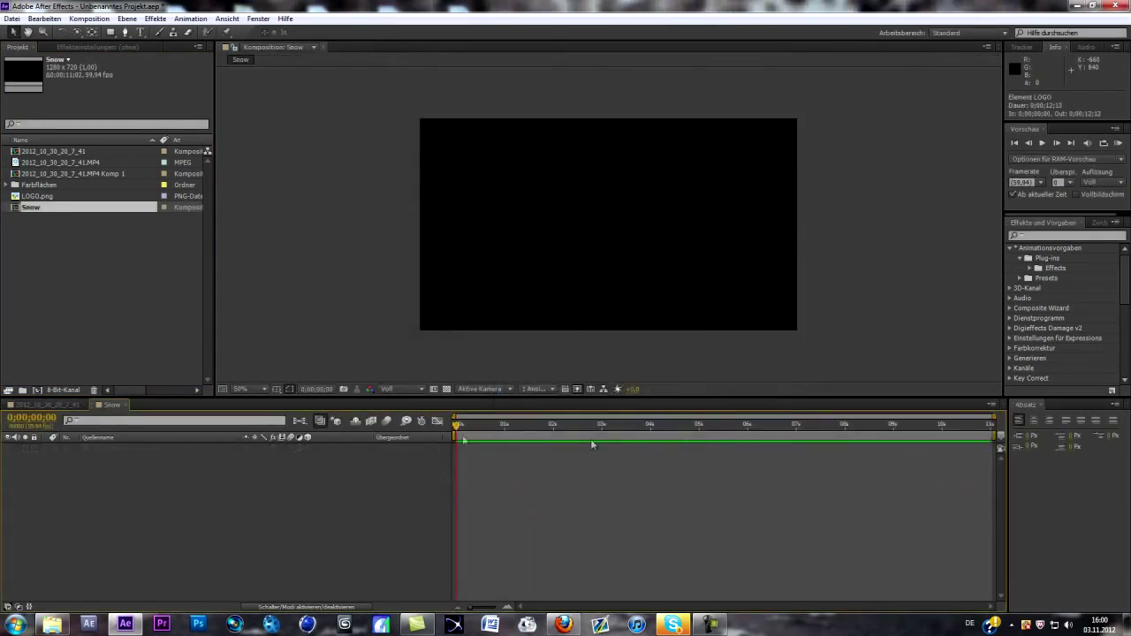
pyautogui.click(67, 166)
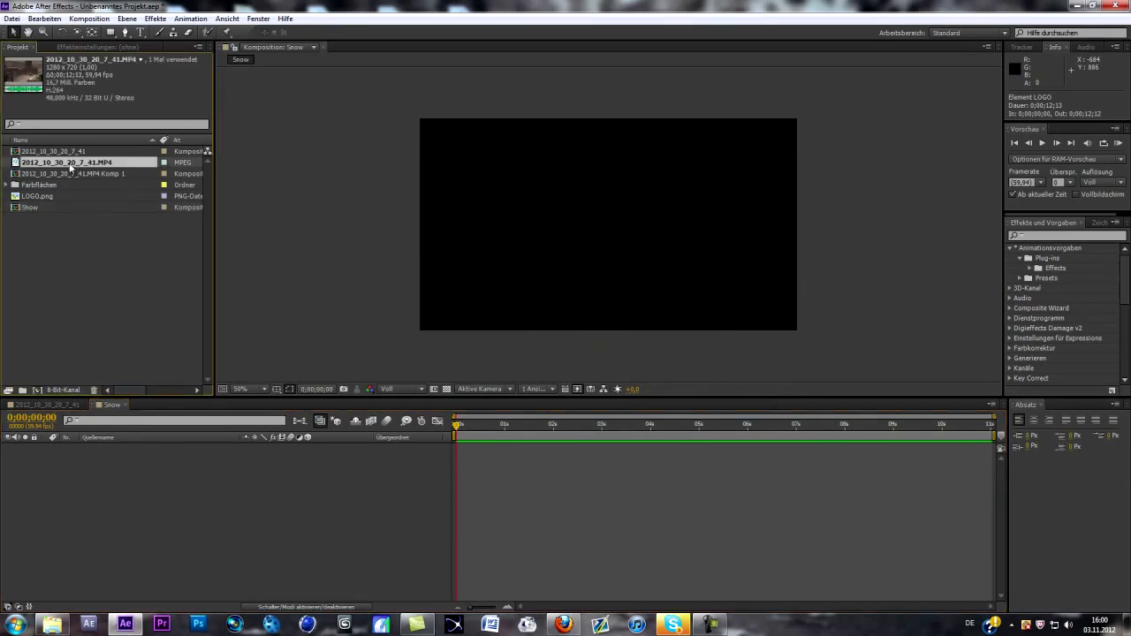
# Step: Add the 2012_10_30_20_7_41.MP4 clip to Snow and scale it to 102%
pyautogui.moveTo(71, 168); pyautogui.dragTo(120, 486)
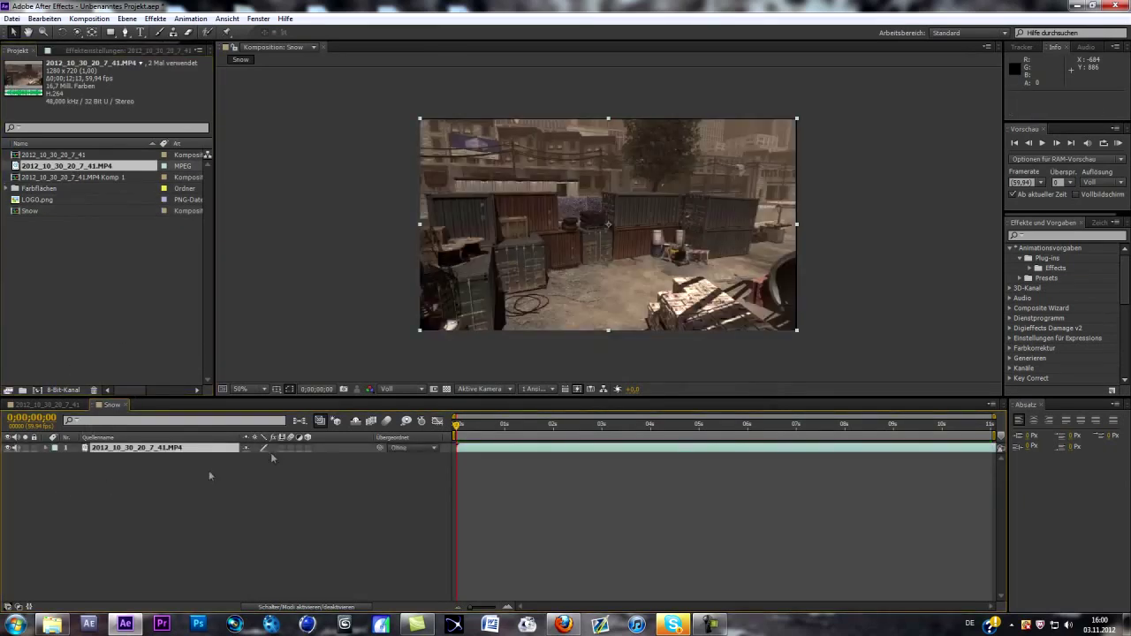
pyautogui.moveTo(455, 429)
pyautogui.mouseDown()
pyautogui.moveTo(730, 436)
pyautogui.moveTo(456, 435)
pyautogui.mouseUp()
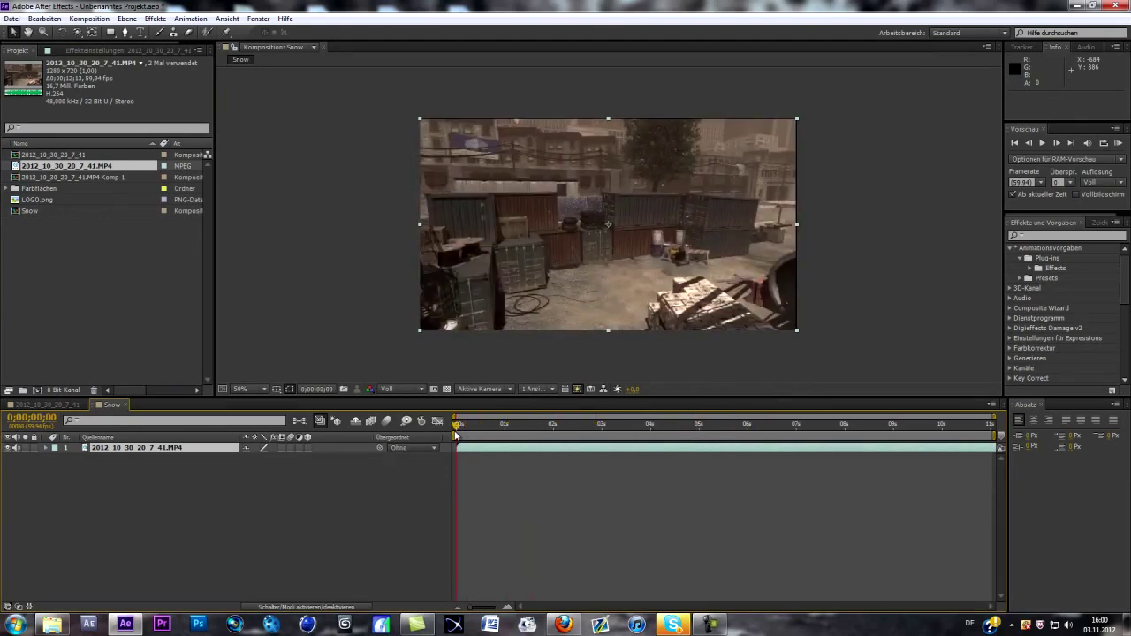
pyautogui.click(204, 450)
pyautogui.press('s')
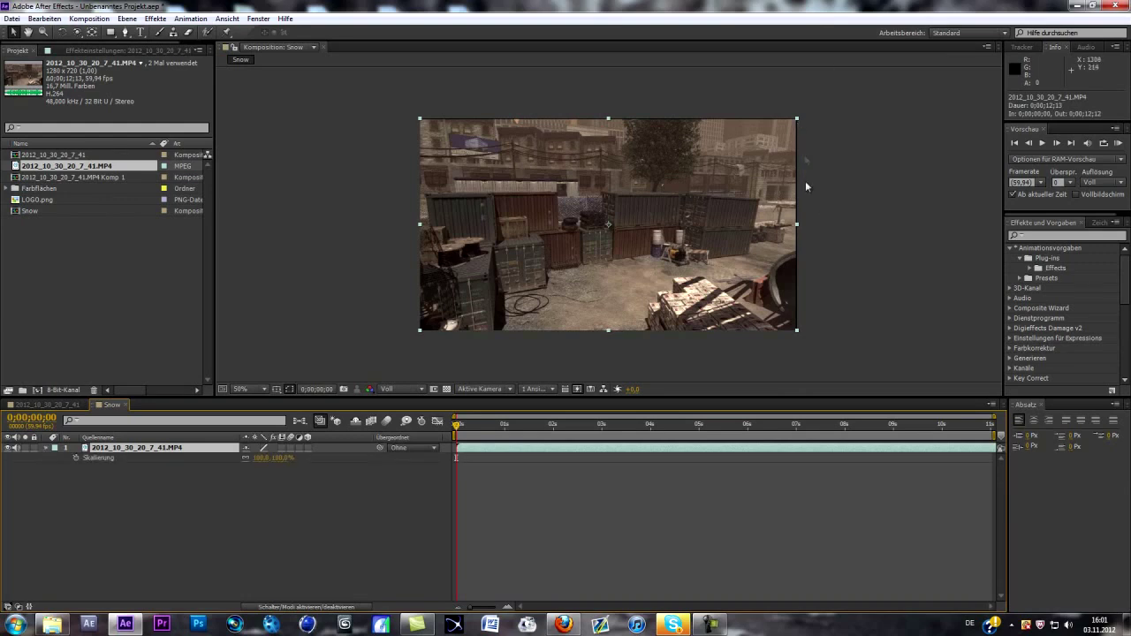
pyautogui.click(281, 458)
pyautogui.write('102')
pyautogui.click(301, 462)
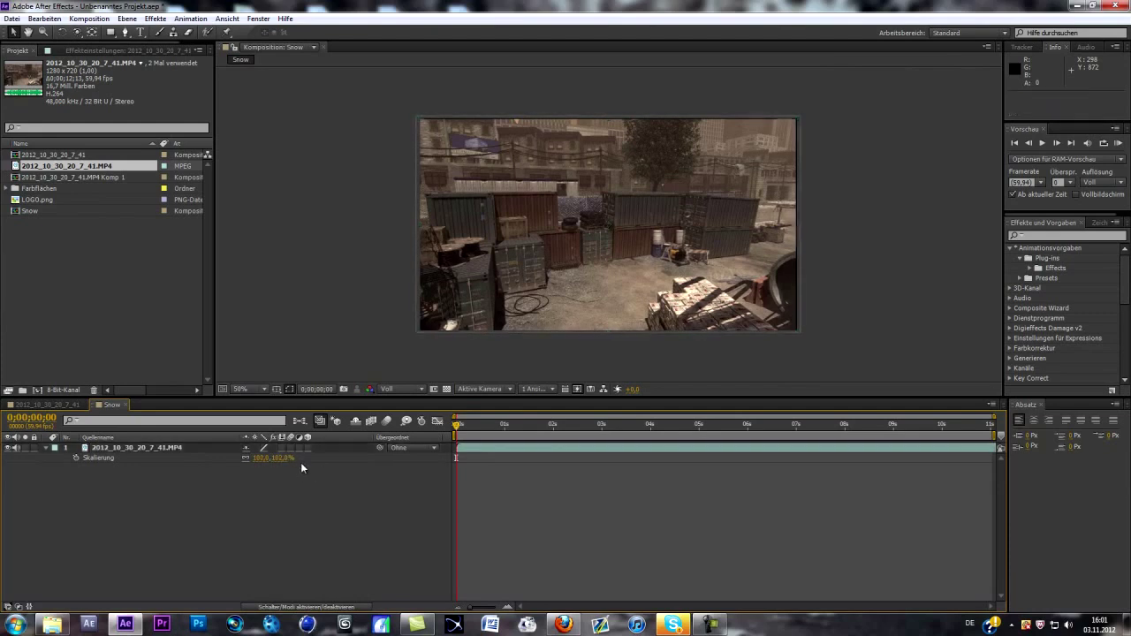
# Step: Precompose the footage layer as '2012_10_30_20_7_41.MP4 Komp 2'
pyautogui.rightClick(182, 447)
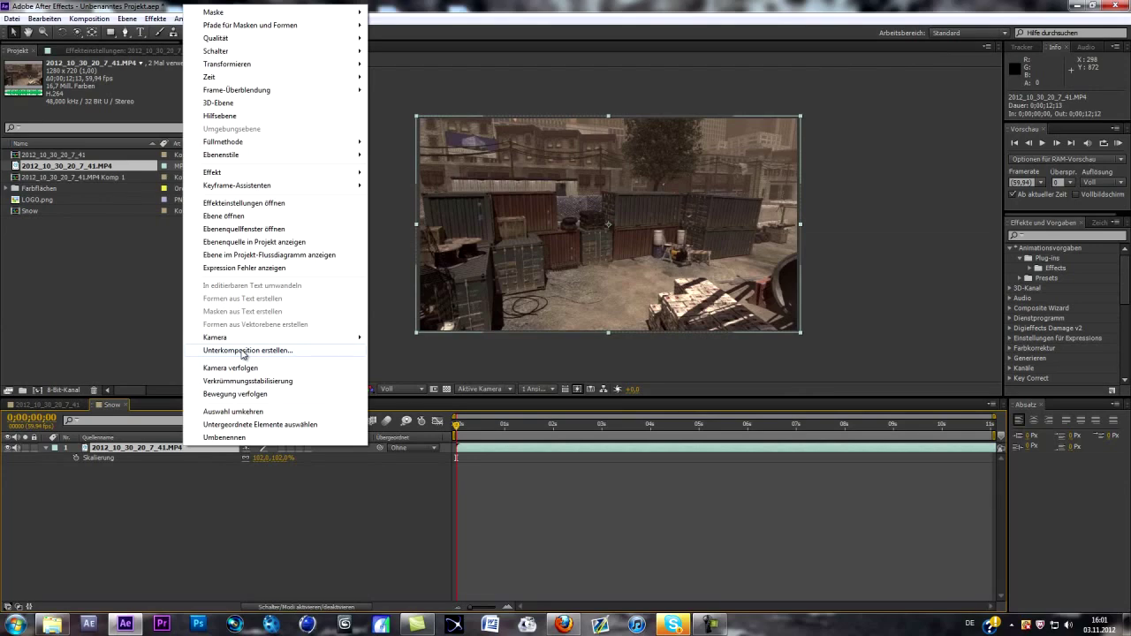
pyautogui.click(243, 351)
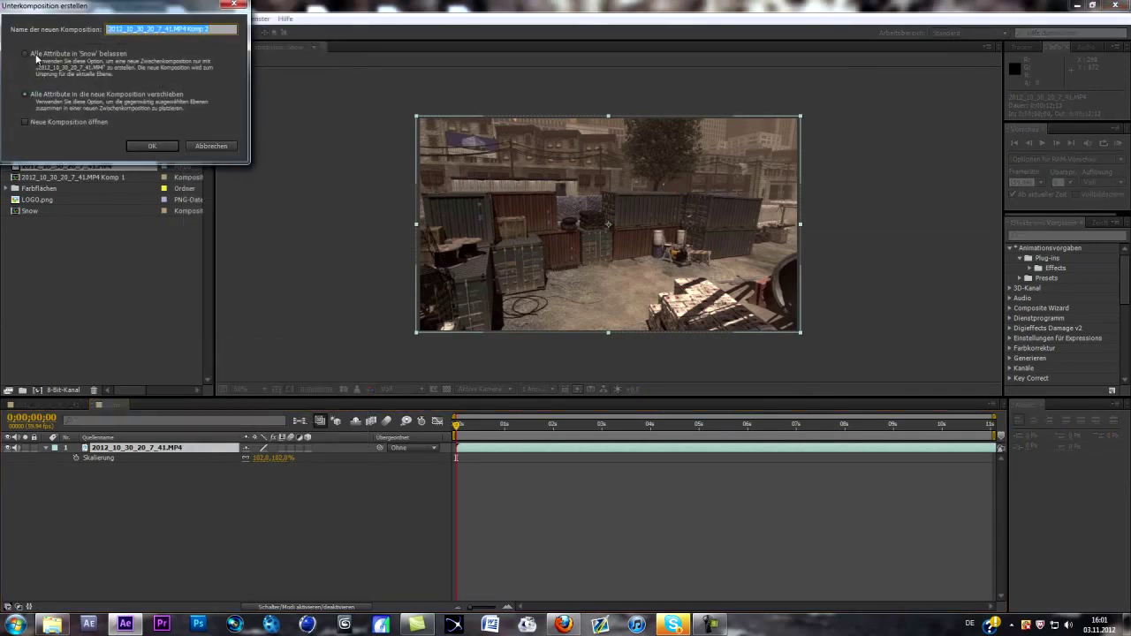
pyautogui.click(143, 144)
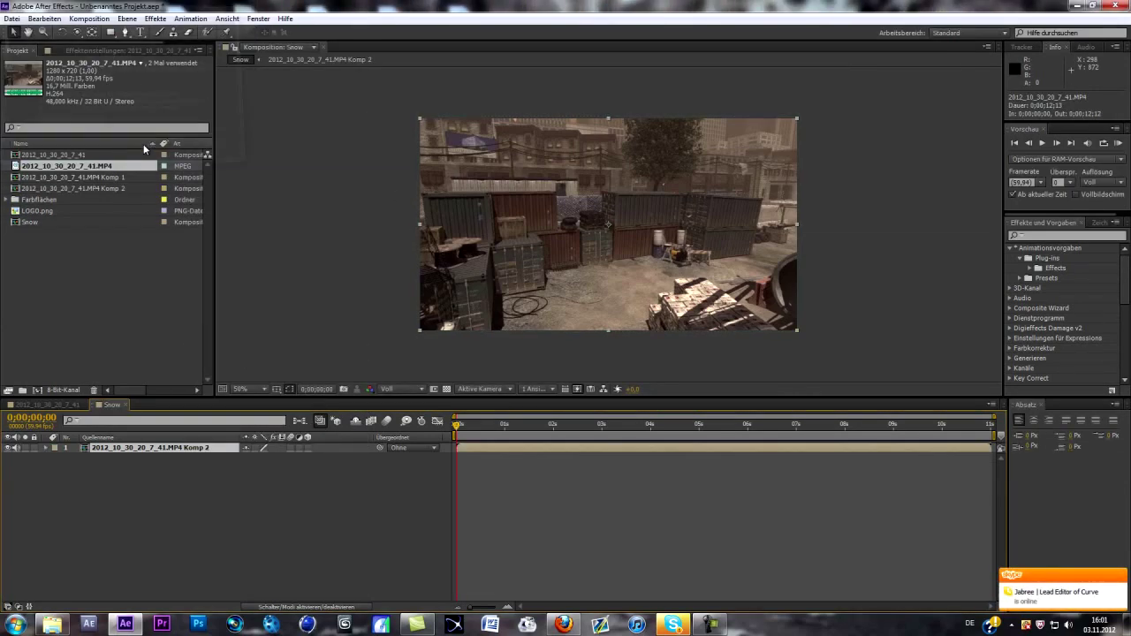
# Step: Apply Kamera verfolgen (3D Camera Tracker) to the precomp layer, then deselect it
pyautogui.rightClick(169, 445)
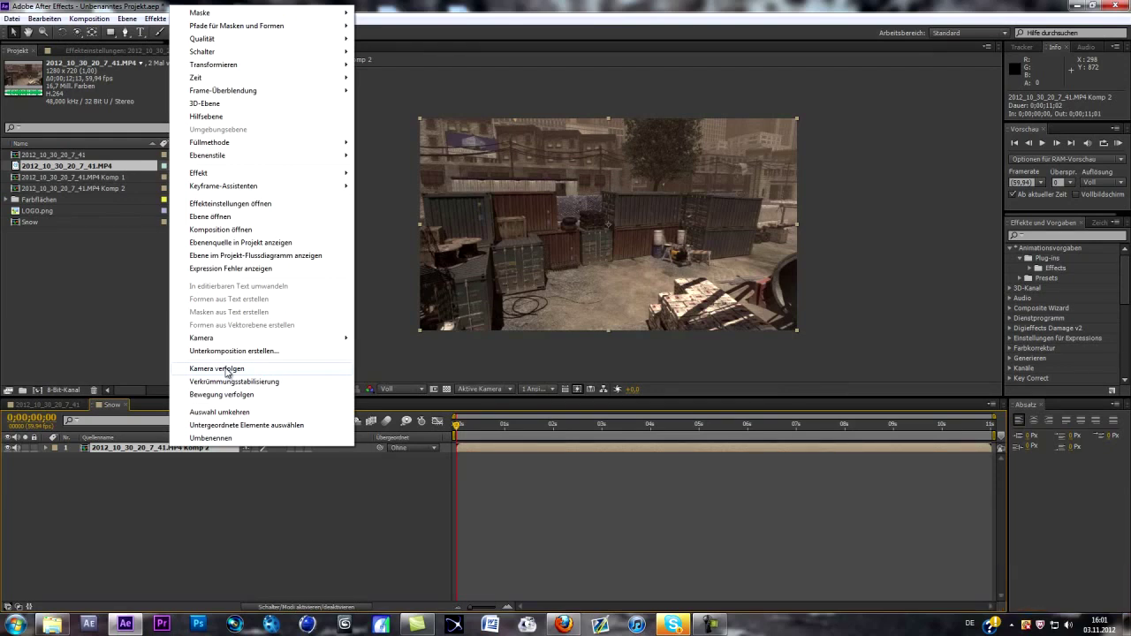
pyautogui.click(227, 370)
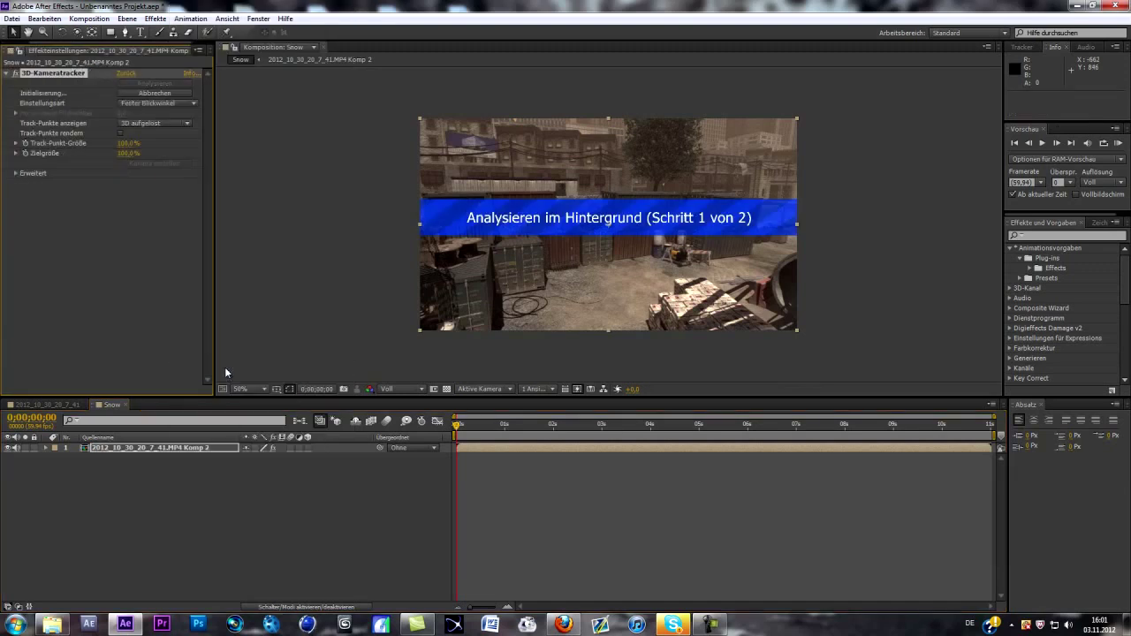
pyautogui.click(180, 489)
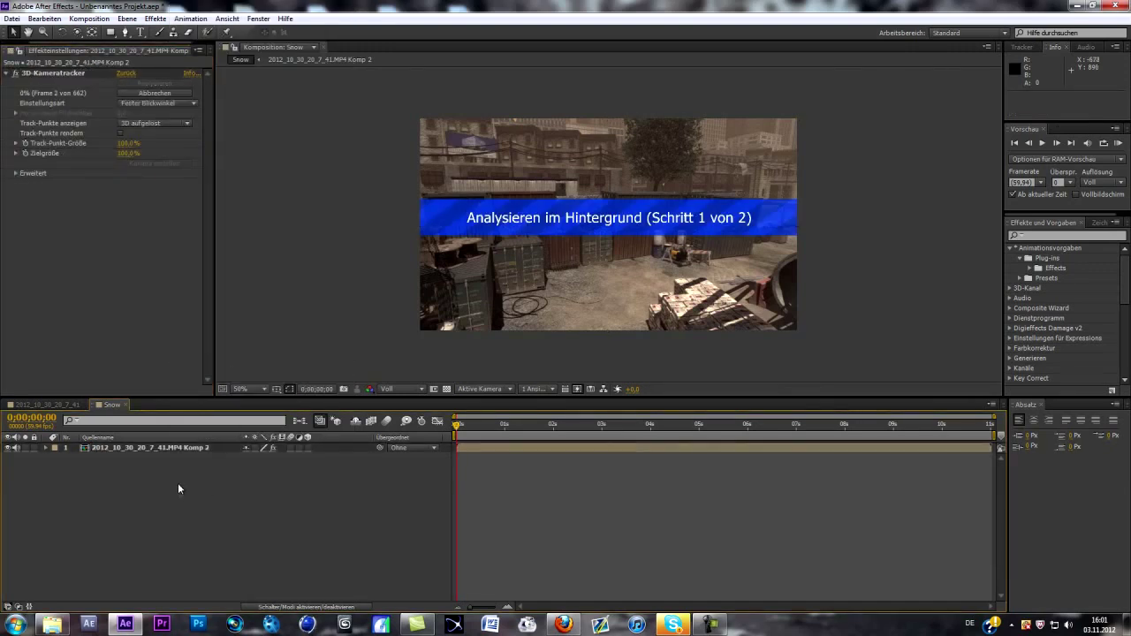
# Step: Create a new solid typed 'Snow PArticles', then rename it to 'Snow Particles'
pyautogui.rightClick(193, 485)
pyautogui.moveTo(292, 361)
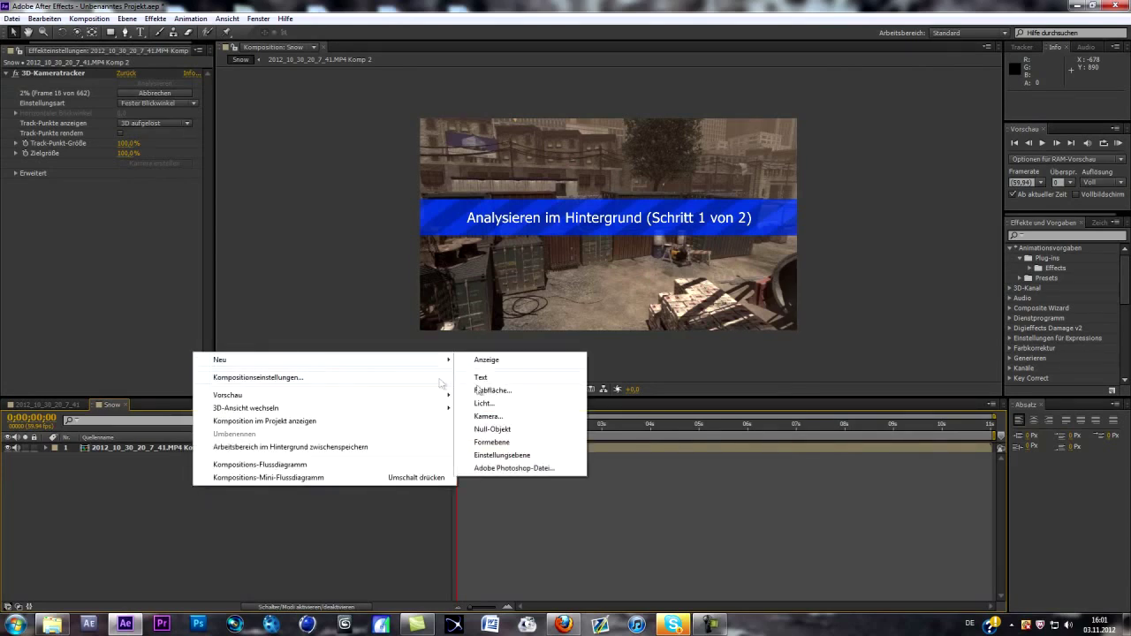
pyautogui.click(496, 390)
pyautogui.write('Snow PArticles')
pyautogui.press('Return')
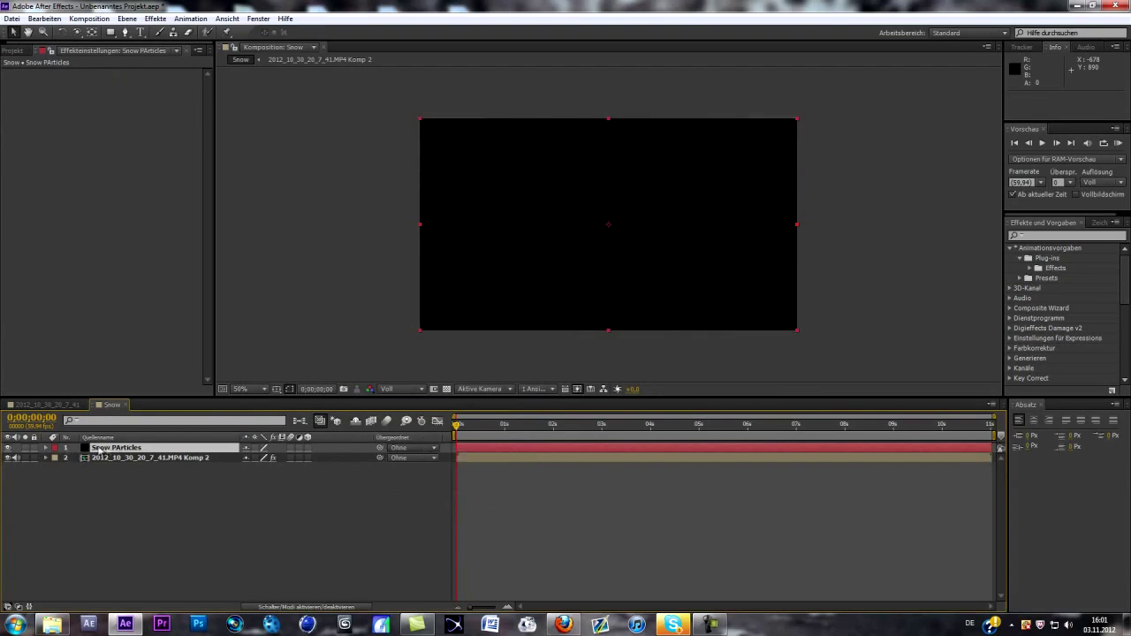
pyautogui.rightClick(100, 448)
pyautogui.click(133, 578)
pyautogui.write('Snow Particles')
pyautogui.press('Return')
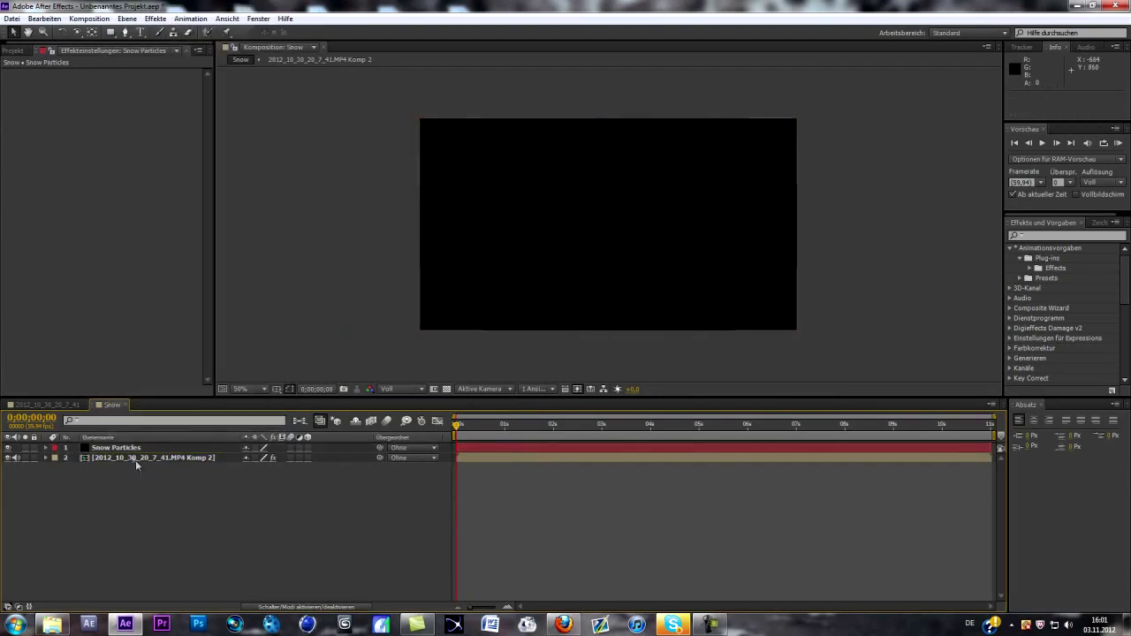
# Step: Browse the Snow Particles layer's effect menu, then close it without applying anything
pyautogui.rightClick(131, 448)
pyautogui.moveTo(210, 174)
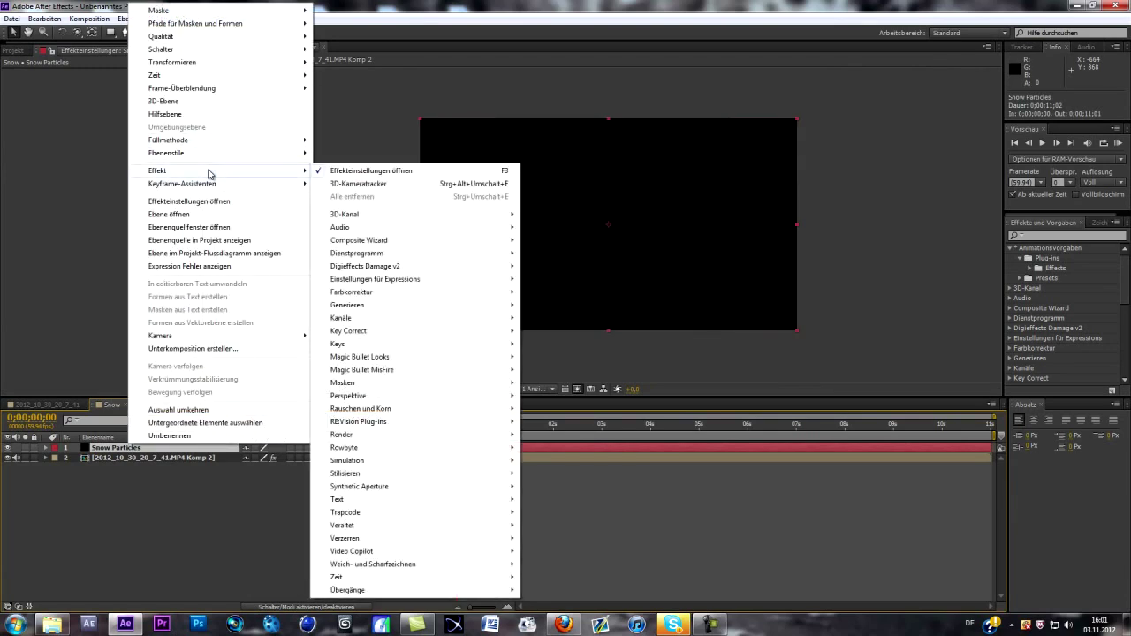
pyautogui.moveTo(359, 439)
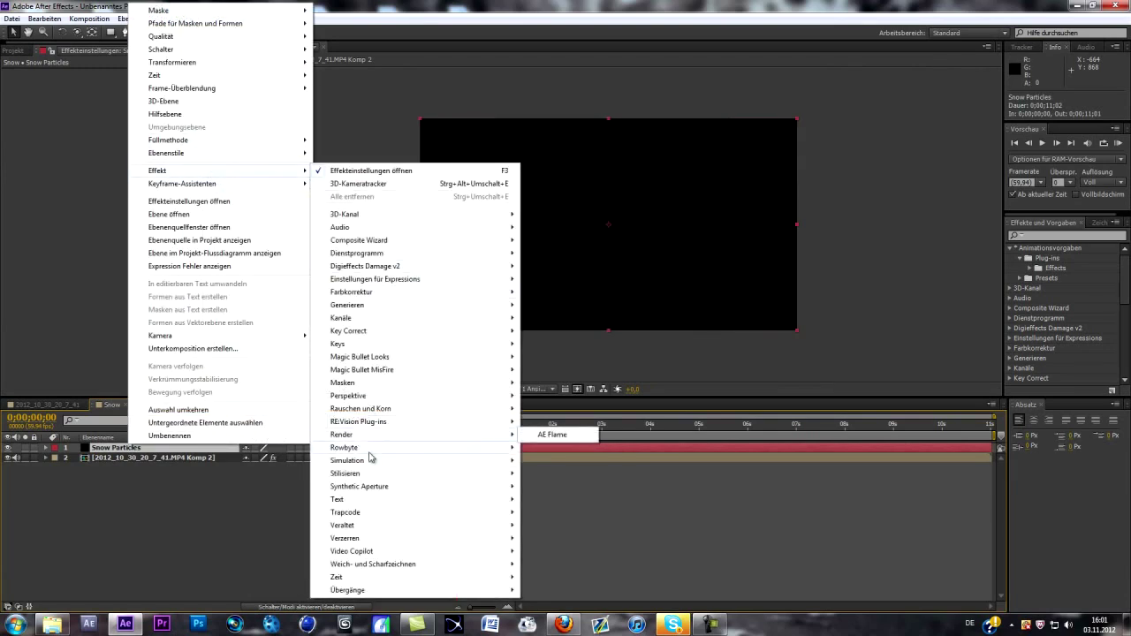
pyautogui.moveTo(370, 466)
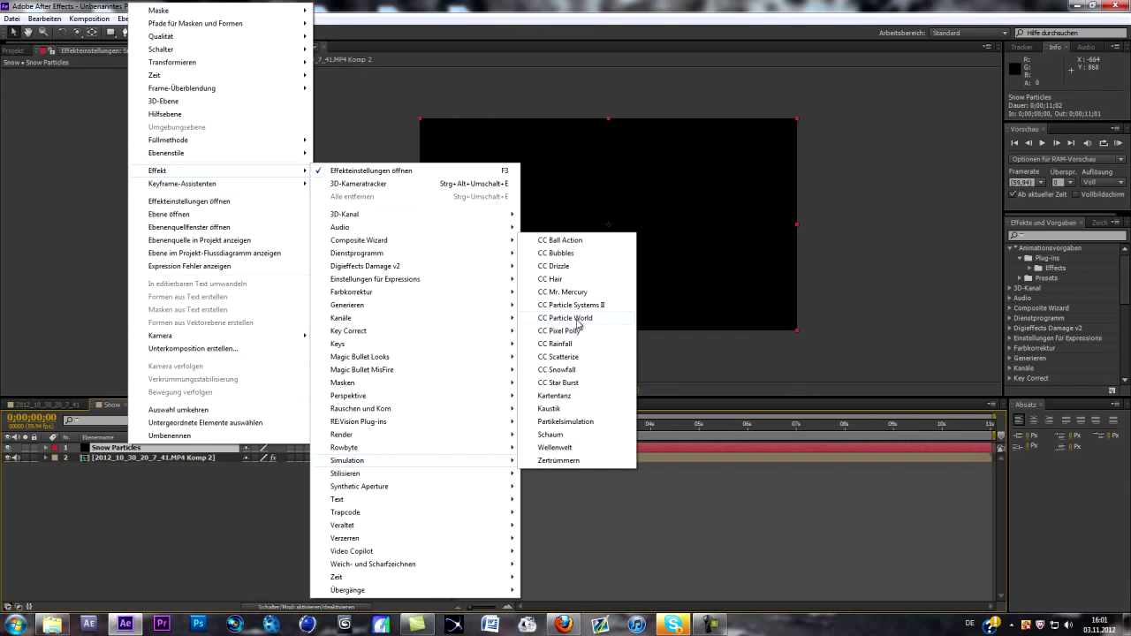
pyautogui.click(1077, 237)
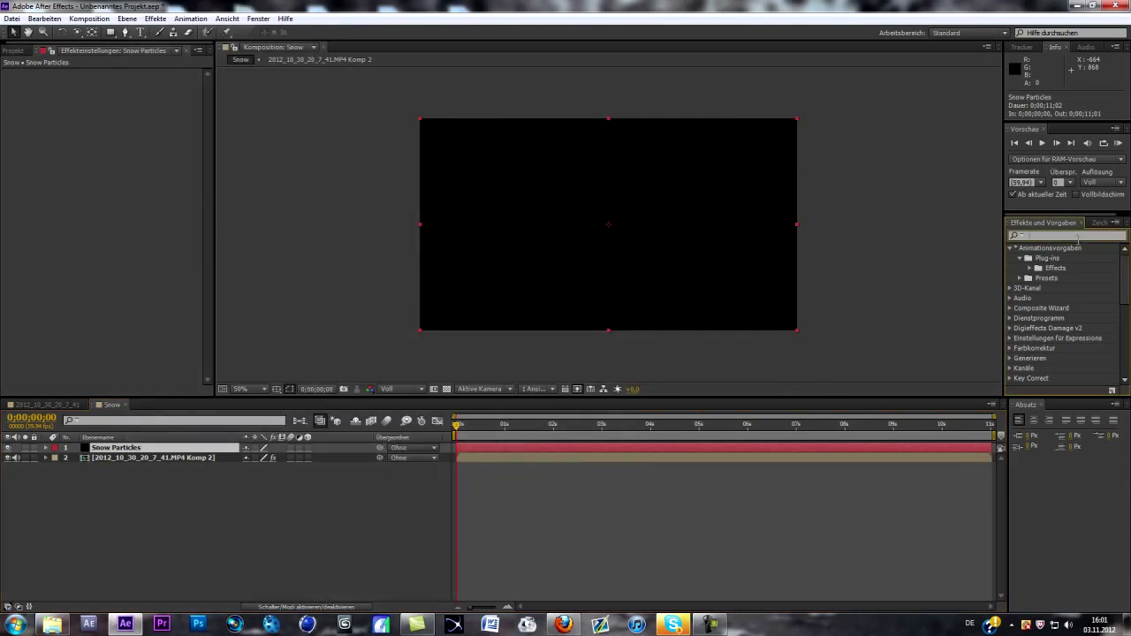
# Step: Search 'cc parti', drop CC Particle World onto Snow Particles, then select the footage layer
pyautogui.write('cc parti')
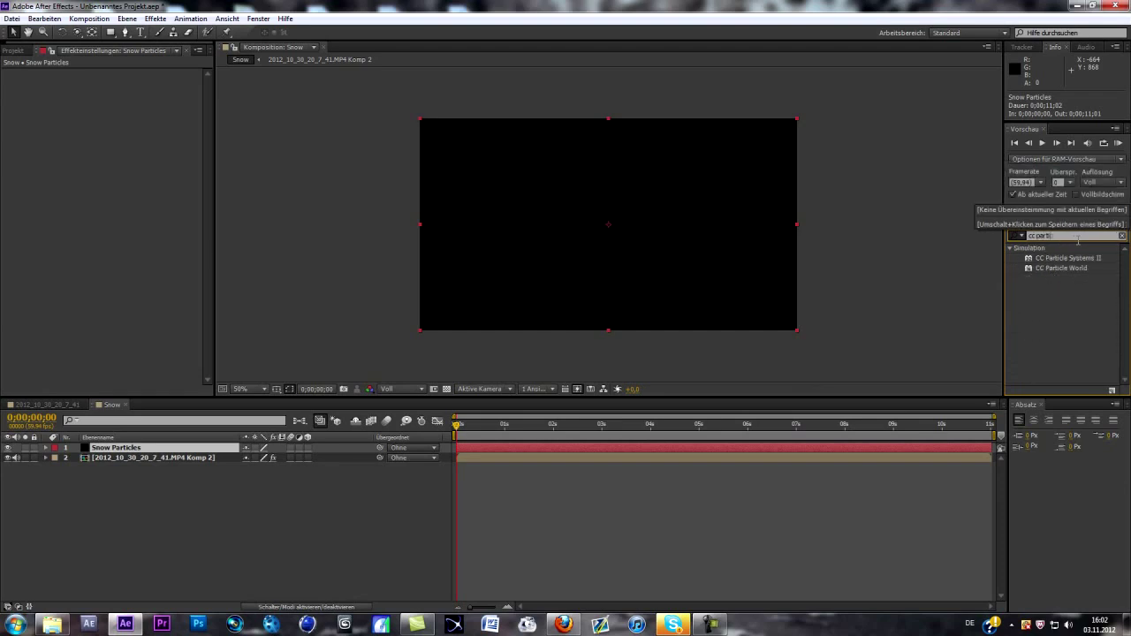
pyautogui.moveTo(1082, 272); pyautogui.dragTo(135, 453)
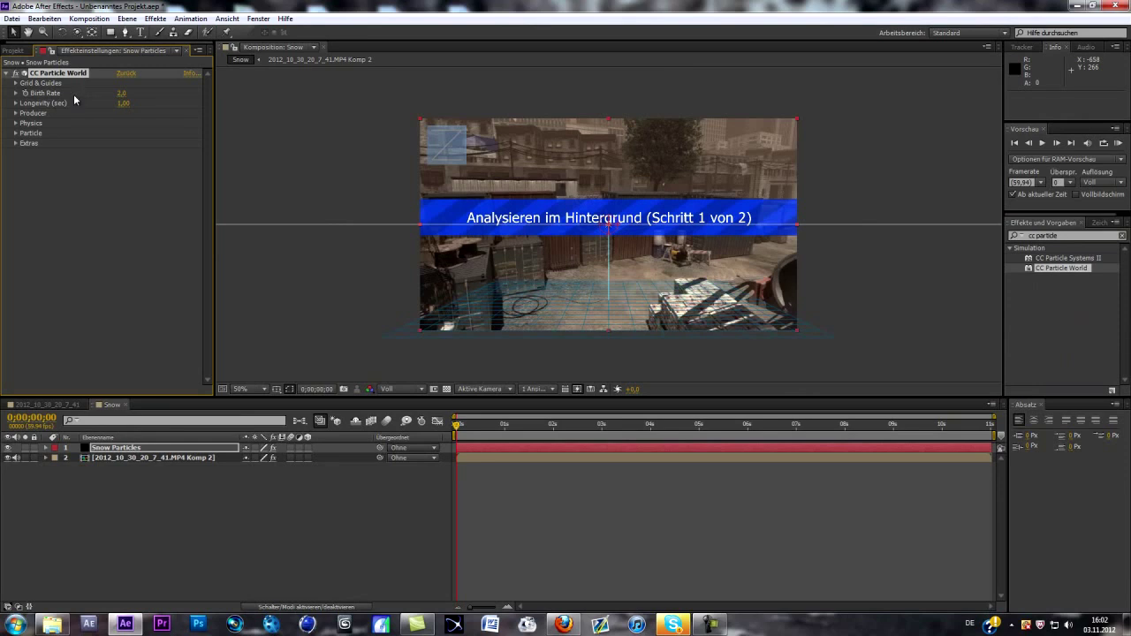
pyautogui.click(121, 457)
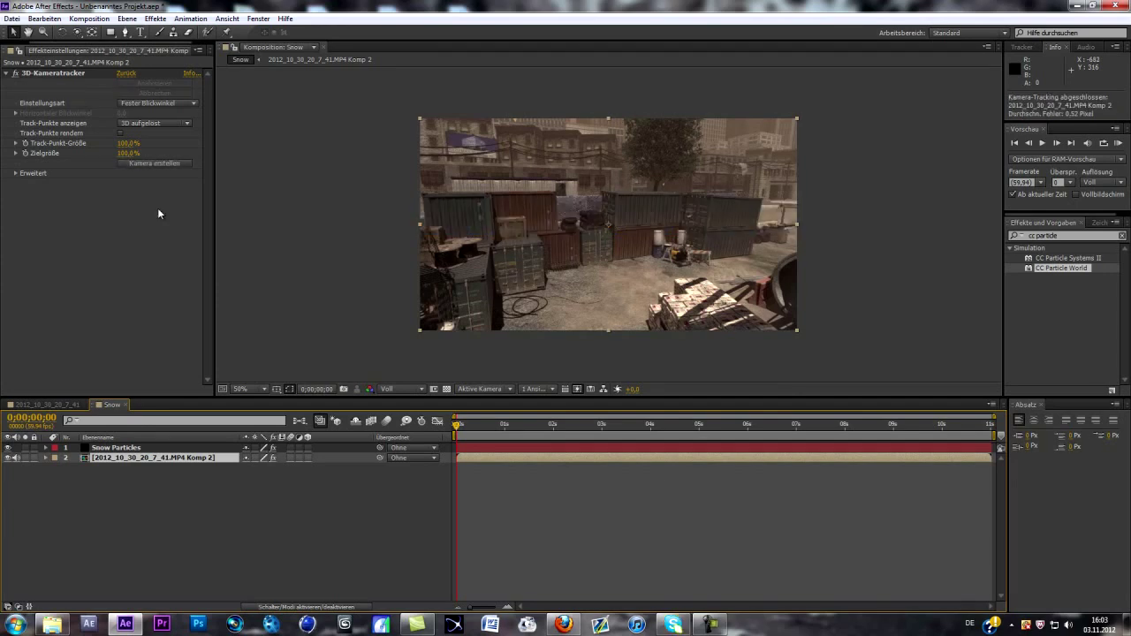
# Step: Create a 3D Tracker Camera from the footage's camera track
pyautogui.click(174, 164)
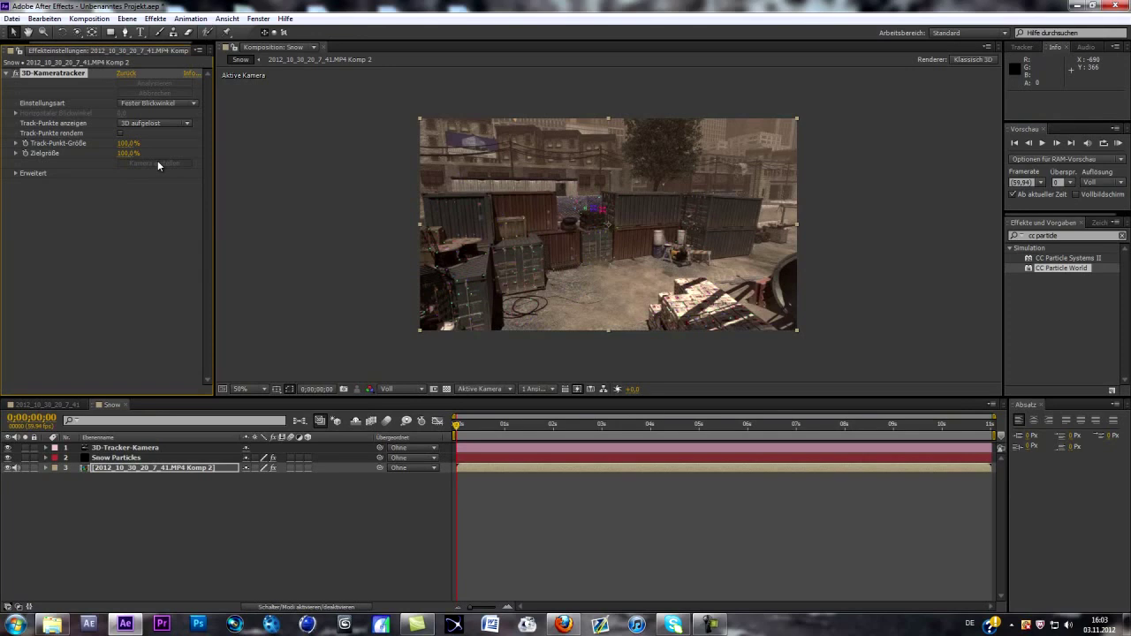
pyautogui.click(137, 449)
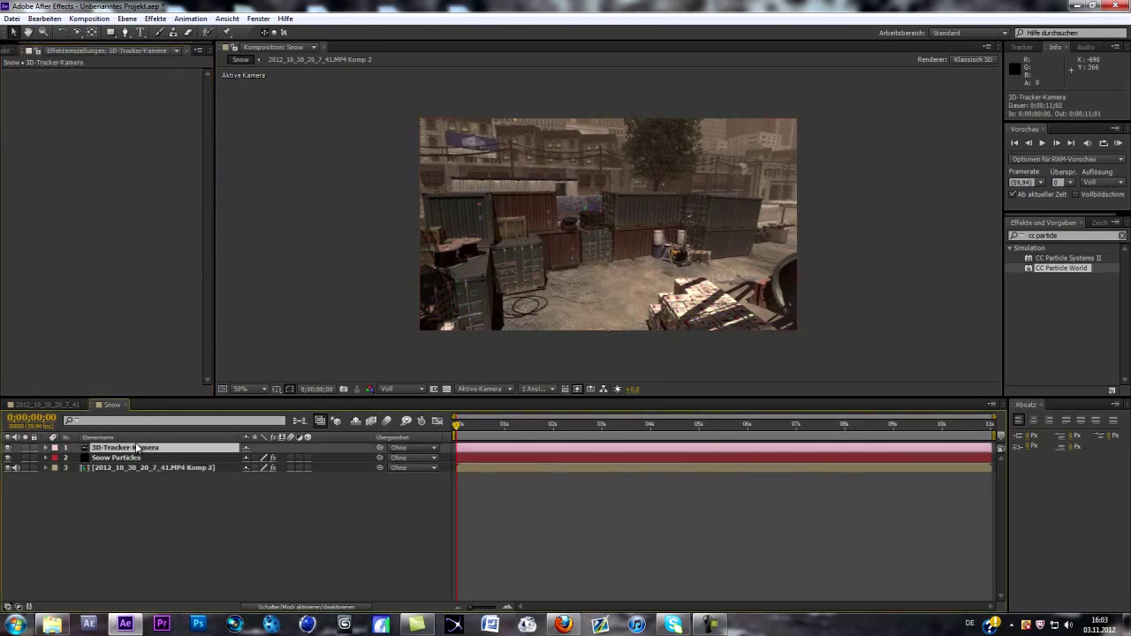
pyautogui.click(143, 467)
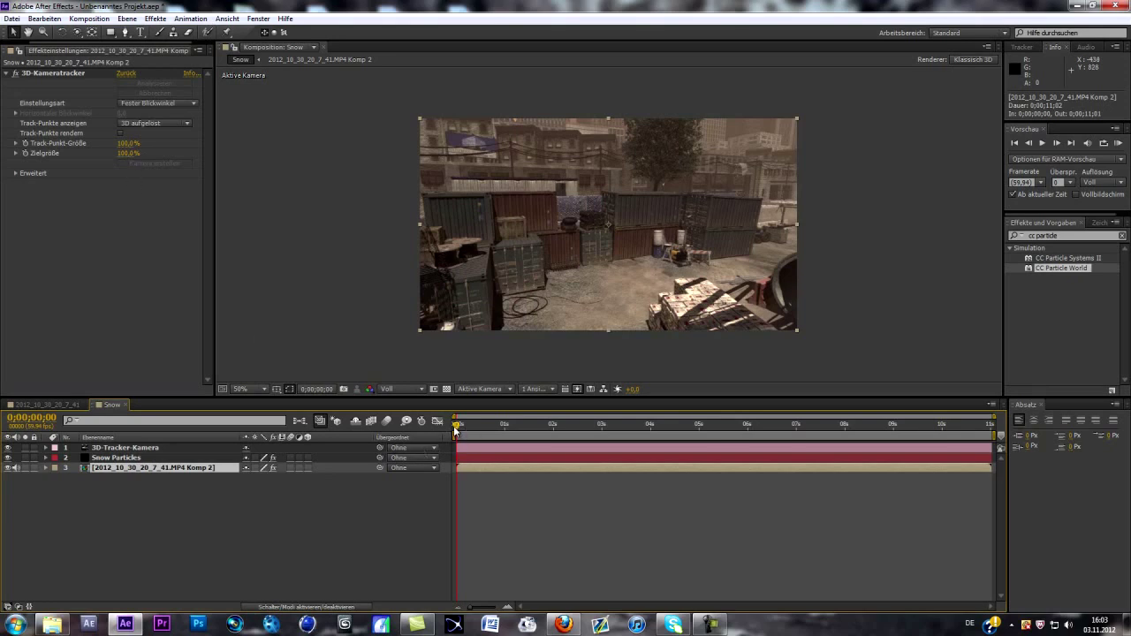
# Step: Expand CC Particle World's Producer settings on Snow Particles and nudge Position X to 0.09
pyautogui.click(168, 458)
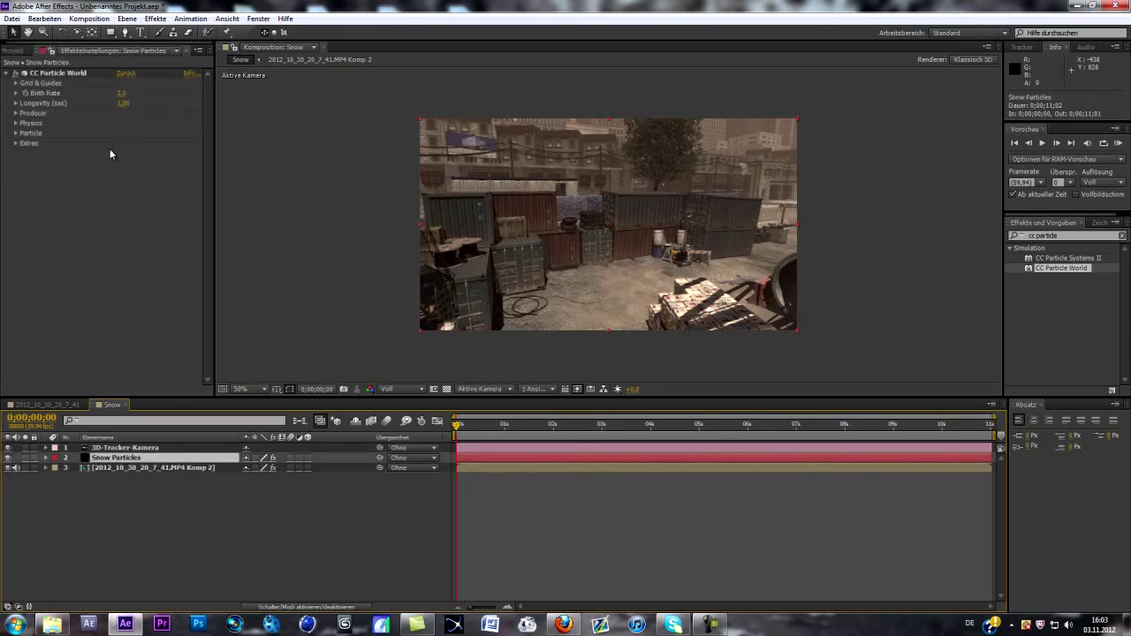
pyautogui.click(16, 83)
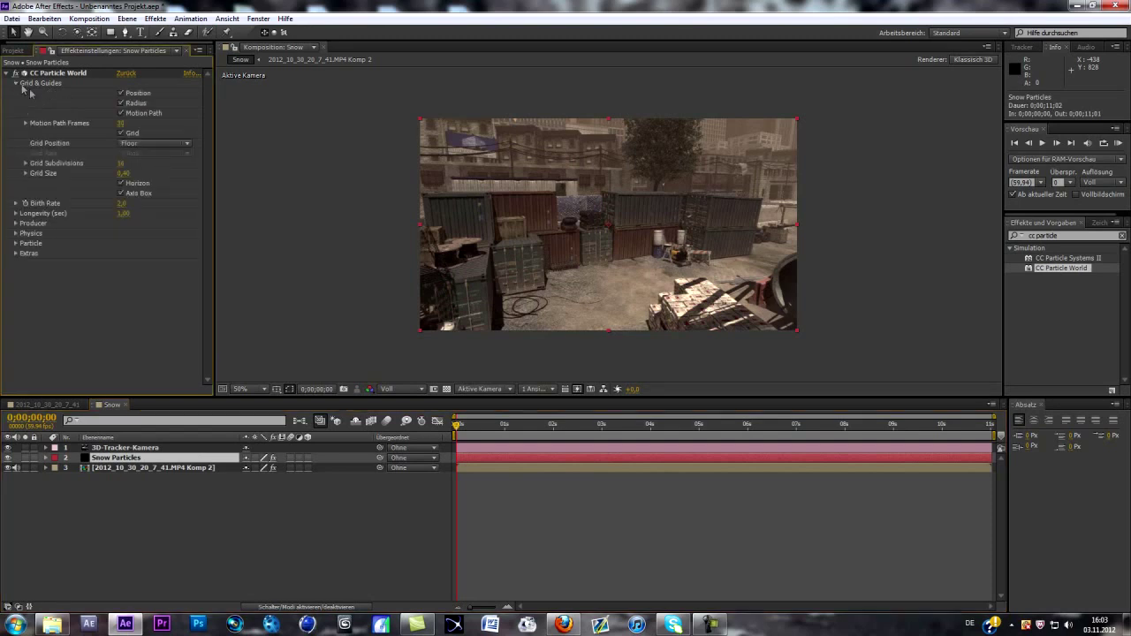
pyautogui.click(9, 74)
pyautogui.click(9, 74)
pyautogui.click(16, 83)
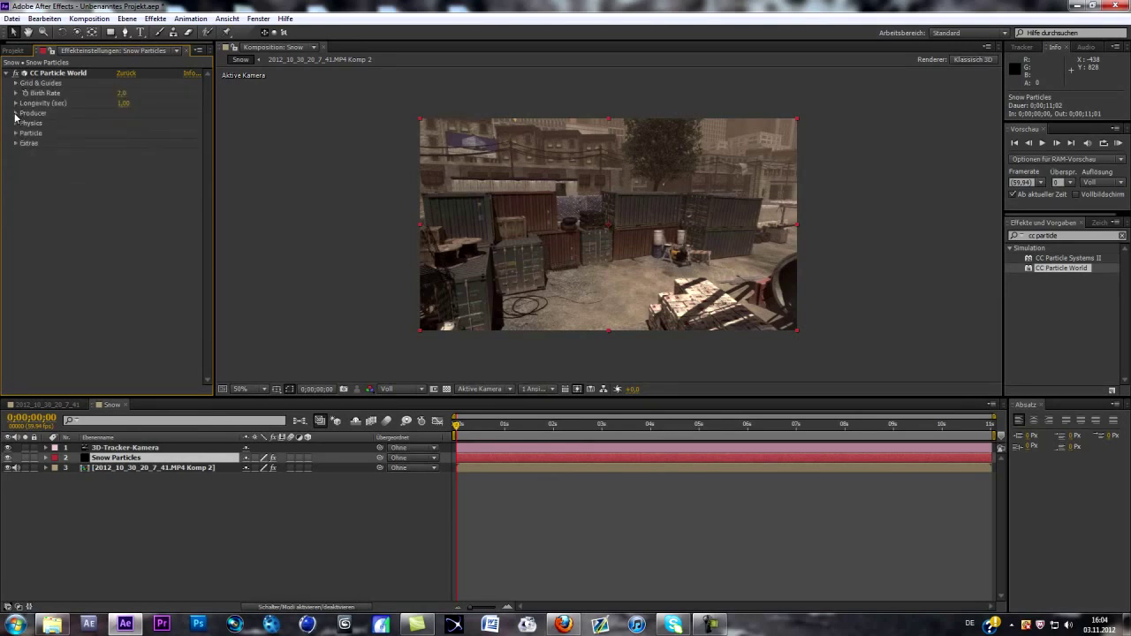
pyautogui.click(15, 114)
pyautogui.moveTo(123, 122); pyautogui.dragTo(203, 149)
# Step: Set Producer Position to X 0,17, Z 3,26, Y -2,78, checking frames around 2;20
pyautogui.click(570, 426)
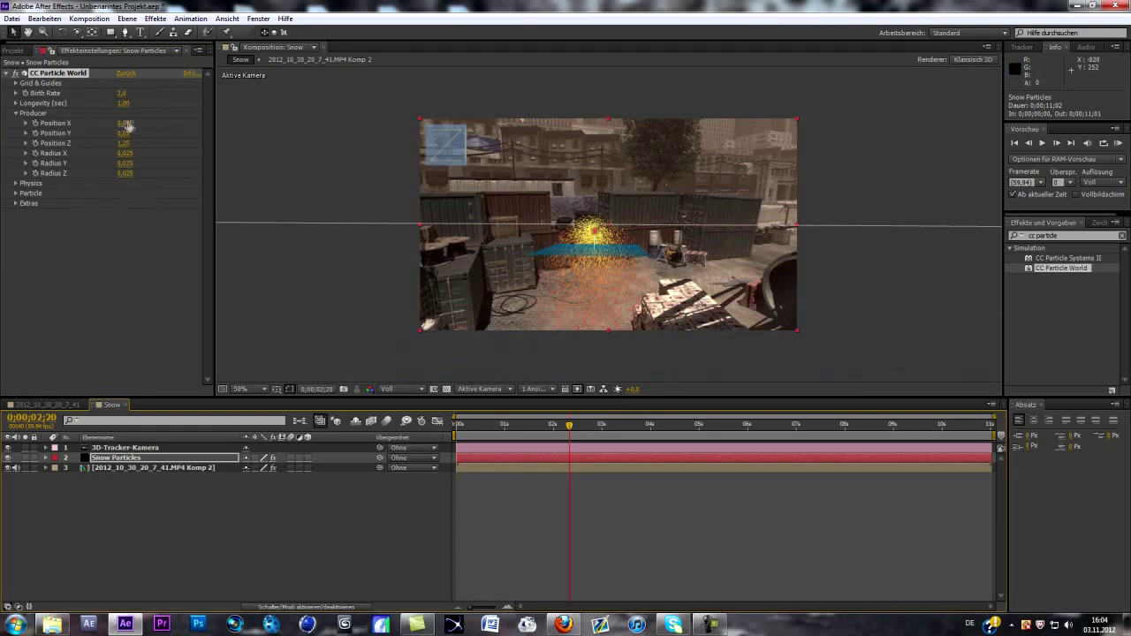
pyautogui.moveTo(124, 127); pyautogui.dragTo(182, 143)
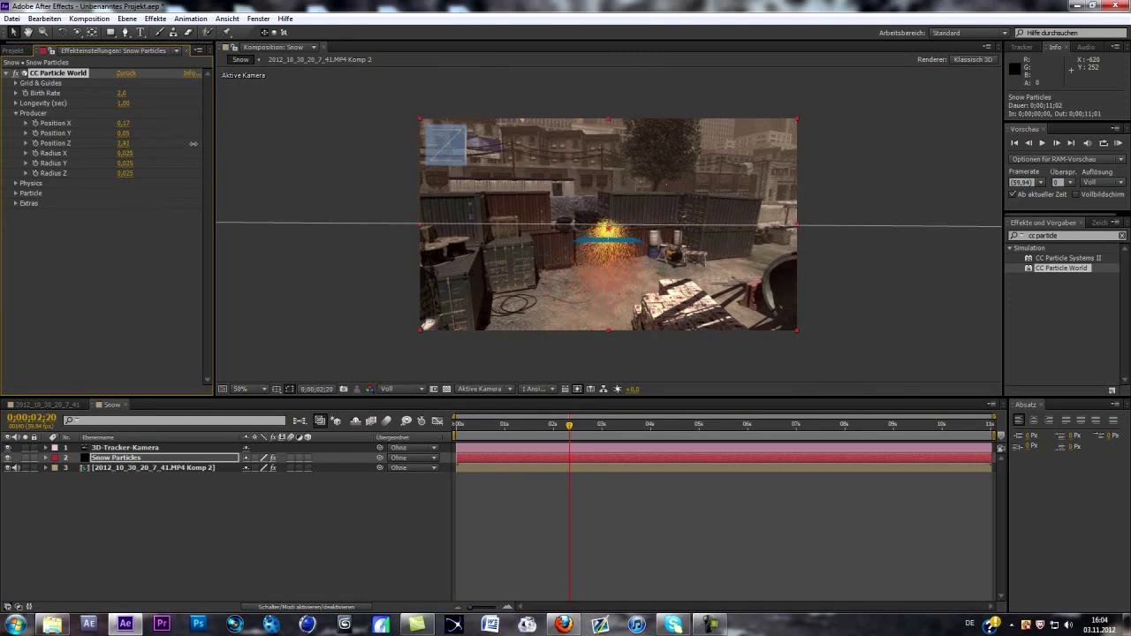
pyautogui.moveTo(570, 425)
pyautogui.mouseDown()
pyautogui.moveTo(733, 426)
pyautogui.moveTo(580, 425)
pyautogui.mouseUp()
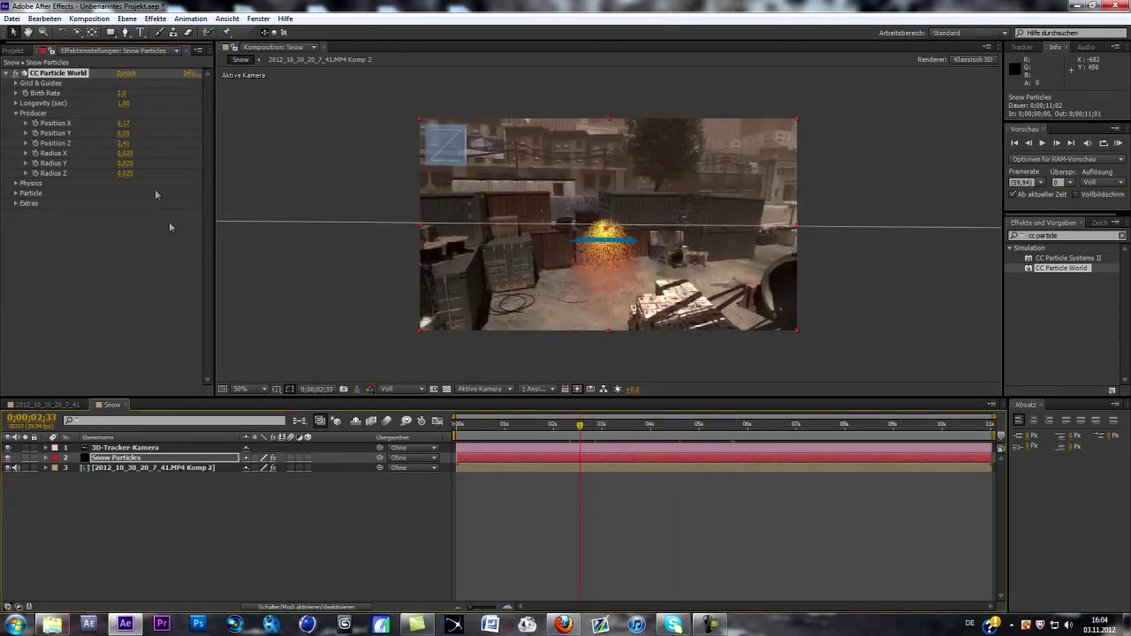
pyautogui.moveTo(130, 144); pyautogui.dragTo(181, 148)
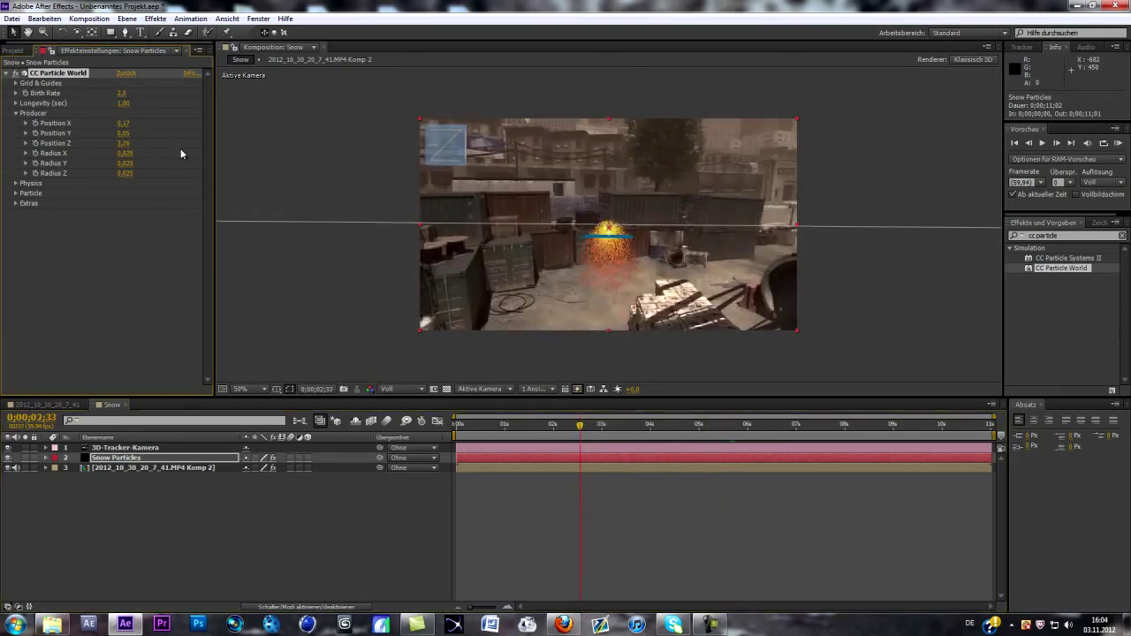
pyautogui.moveTo(581, 425)
pyautogui.mouseDown()
pyautogui.moveTo(669, 428)
pyautogui.moveTo(568, 426)
pyautogui.mouseUp()
pyautogui.moveTo(122, 133); pyautogui.dragTo(23, 123)
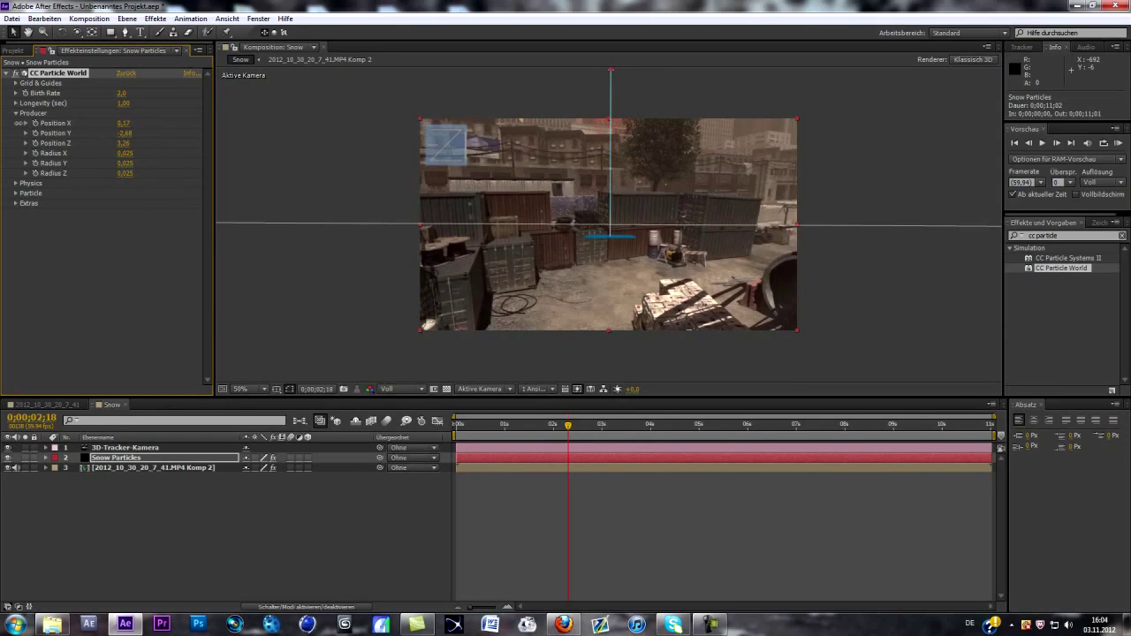
pyautogui.moveTo(568, 426); pyautogui.dragTo(622, 429)
pyautogui.click(523, 421)
# Step: In Physics, set Velocity to 4 then raise it to 5.55, and set Gravity to 0.100
pyautogui.click(16, 114)
pyautogui.click(15, 123)
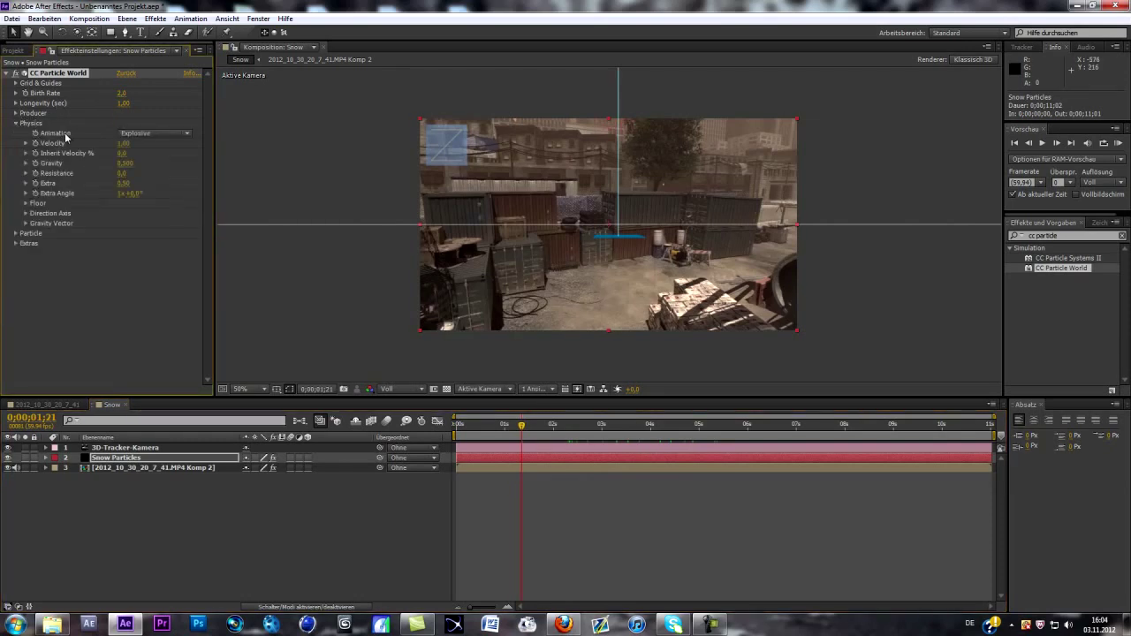
pyautogui.click(125, 143)
pyautogui.write('4')
pyautogui.press('Return')
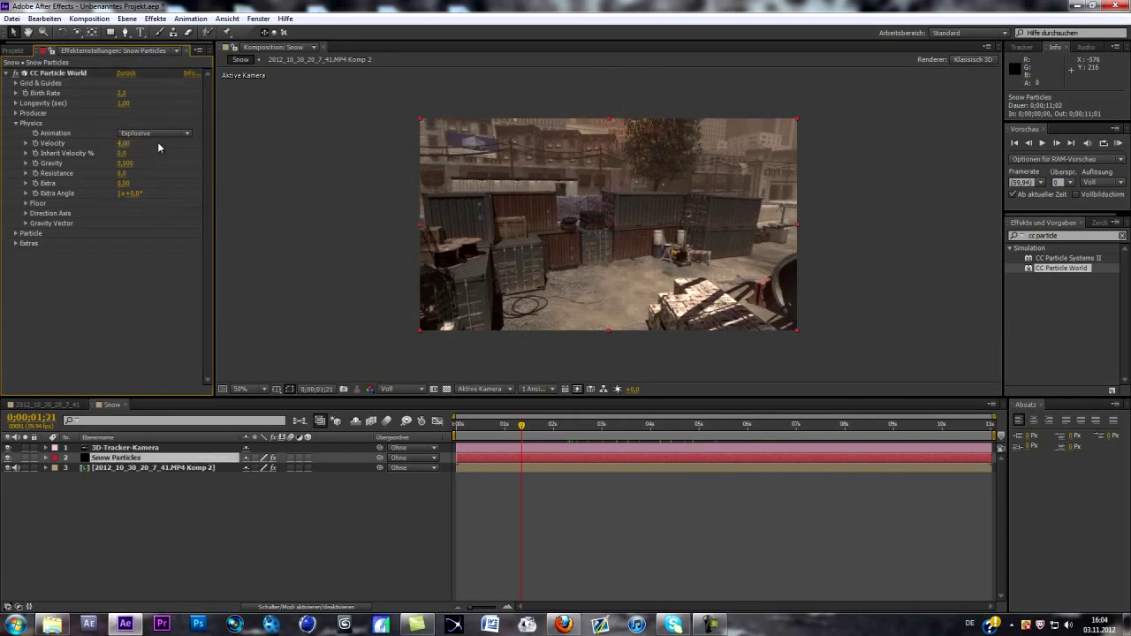
pyautogui.moveTo(123, 144); pyautogui.dragTo(216, 147)
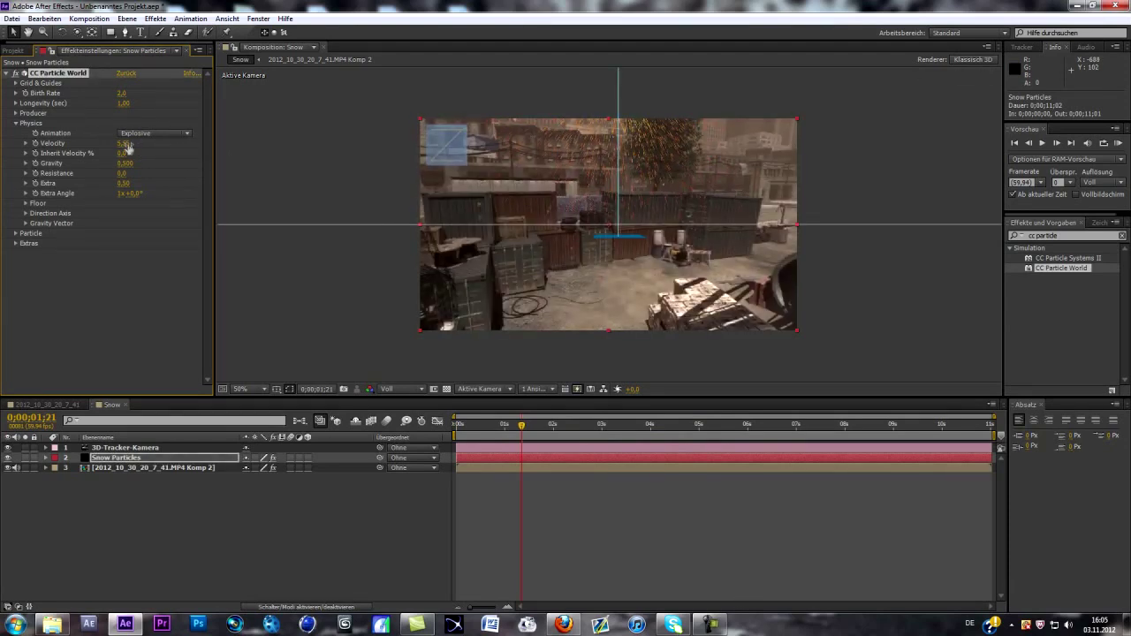
pyautogui.click(14, 237)
pyautogui.click(128, 161)
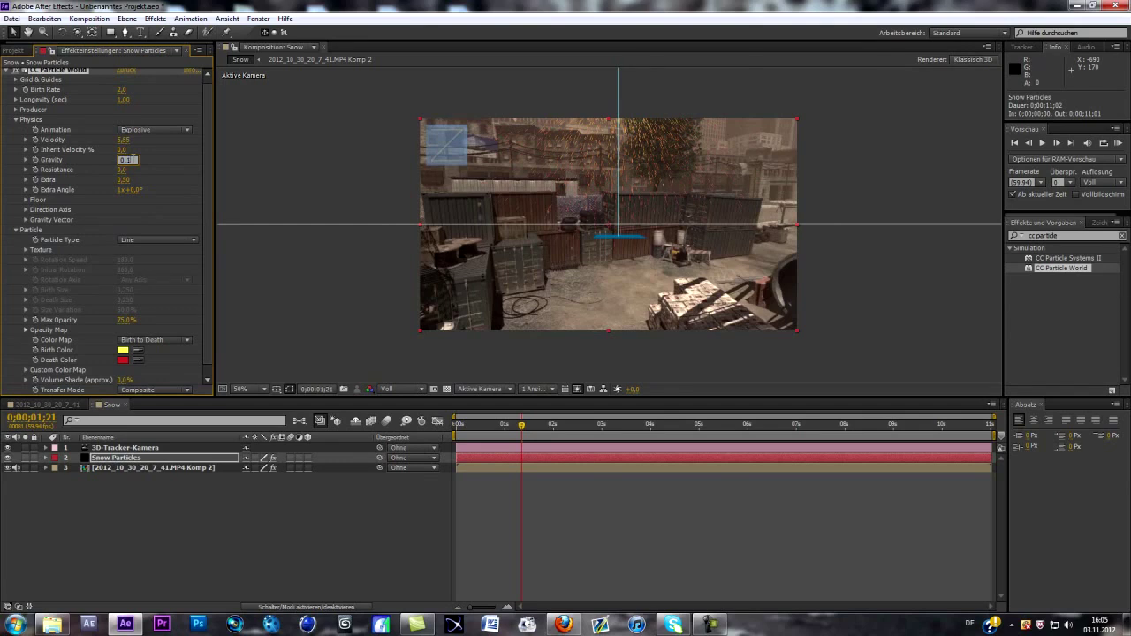
pyautogui.press('Return')
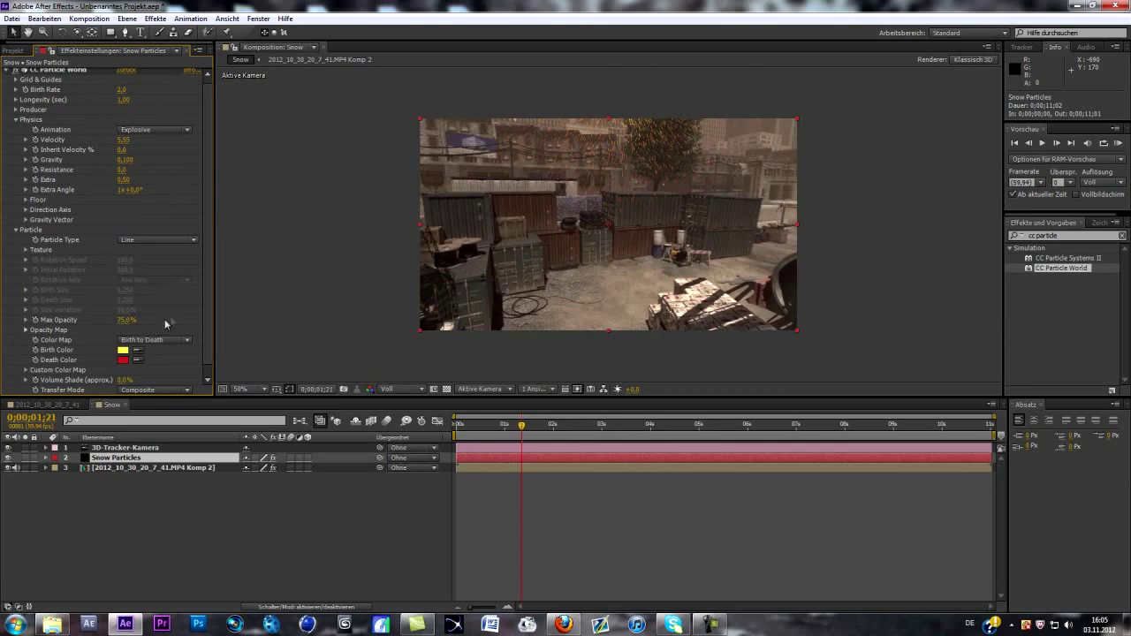
# Step: Switch the snow's Particle Type to Faded Sphere and enlarge its Birth Size and Death Size
pyautogui.click(186, 241)
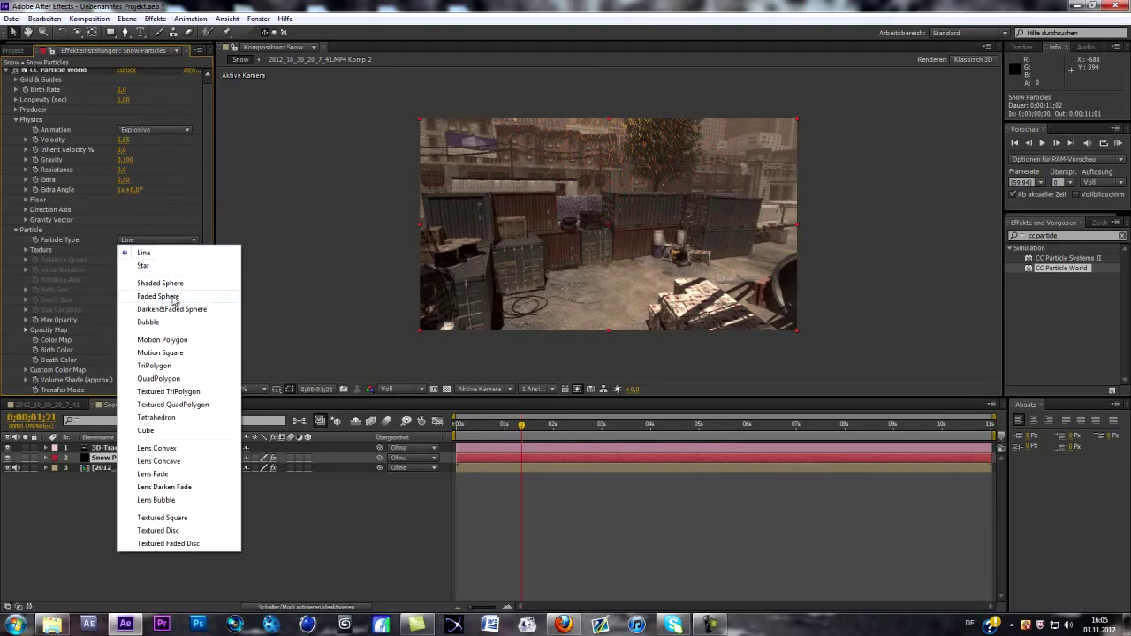
pyautogui.click(174, 297)
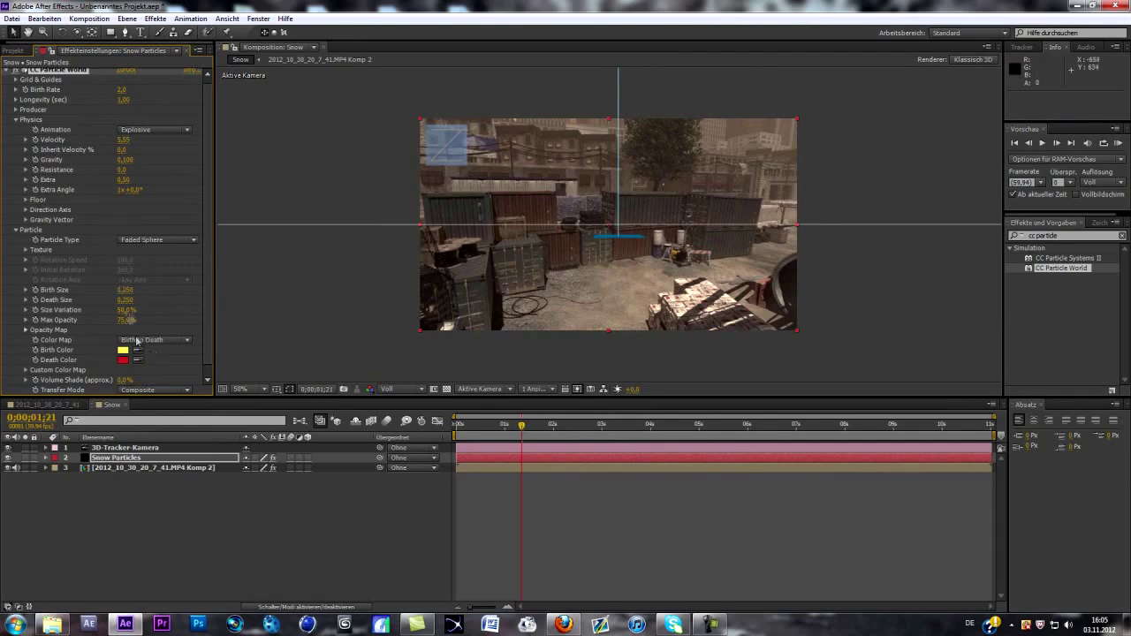
pyautogui.moveTo(125, 290); pyautogui.dragTo(285, 280)
pyautogui.moveTo(129, 302); pyautogui.dragTo(171, 300)
# Step: Make the Birth Color white and the Death Color a light grey
pyautogui.click(123, 351)
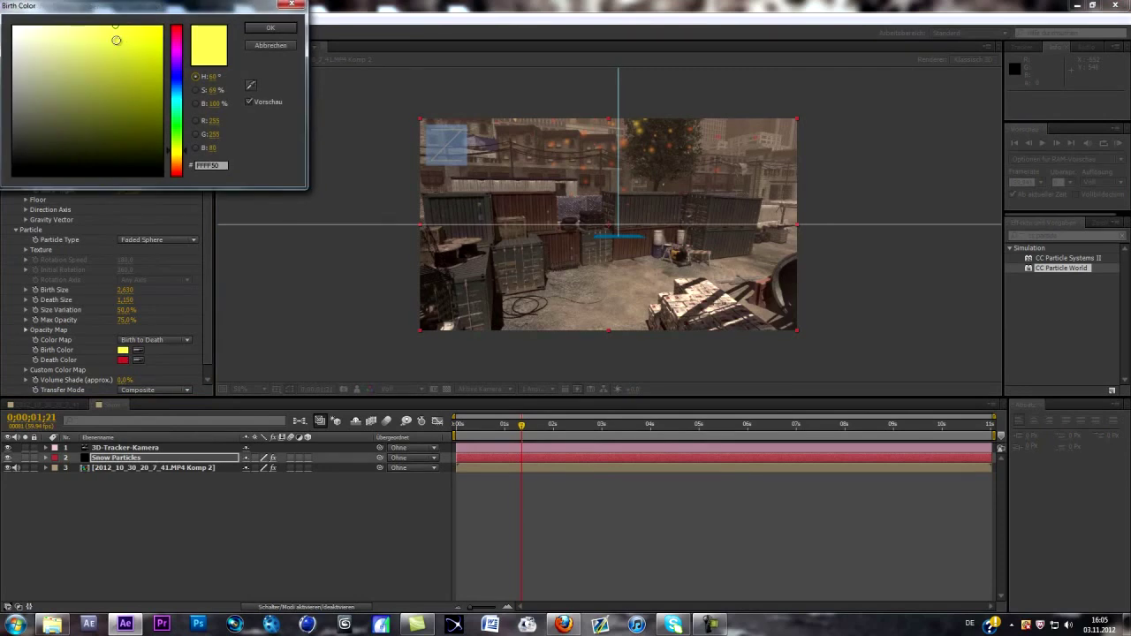
pyautogui.click(13, 26)
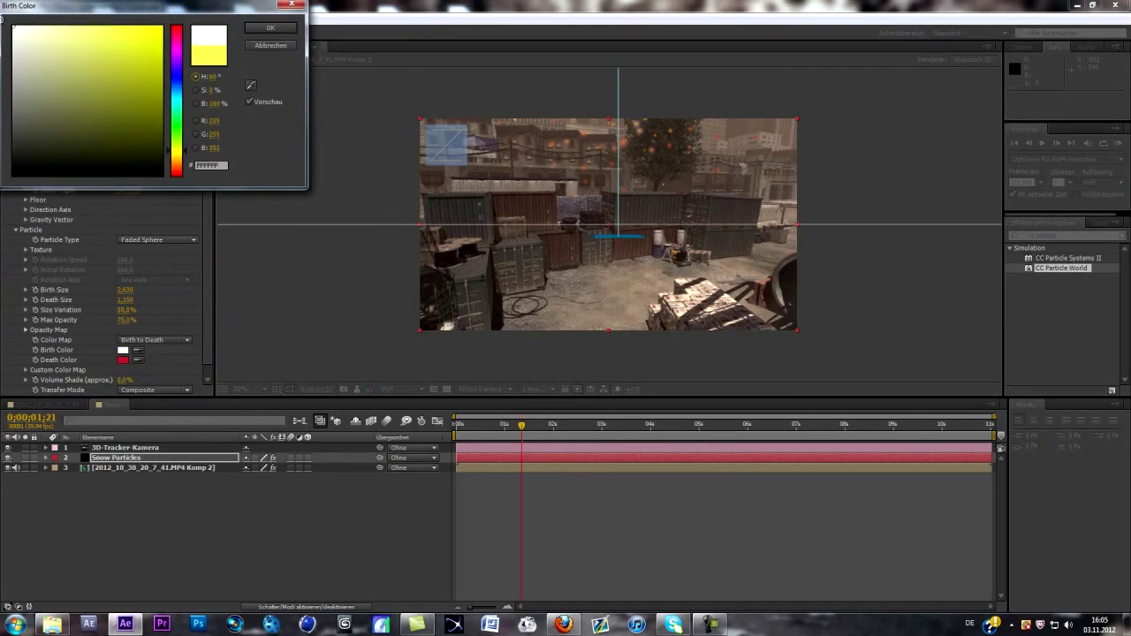
pyautogui.click(262, 30)
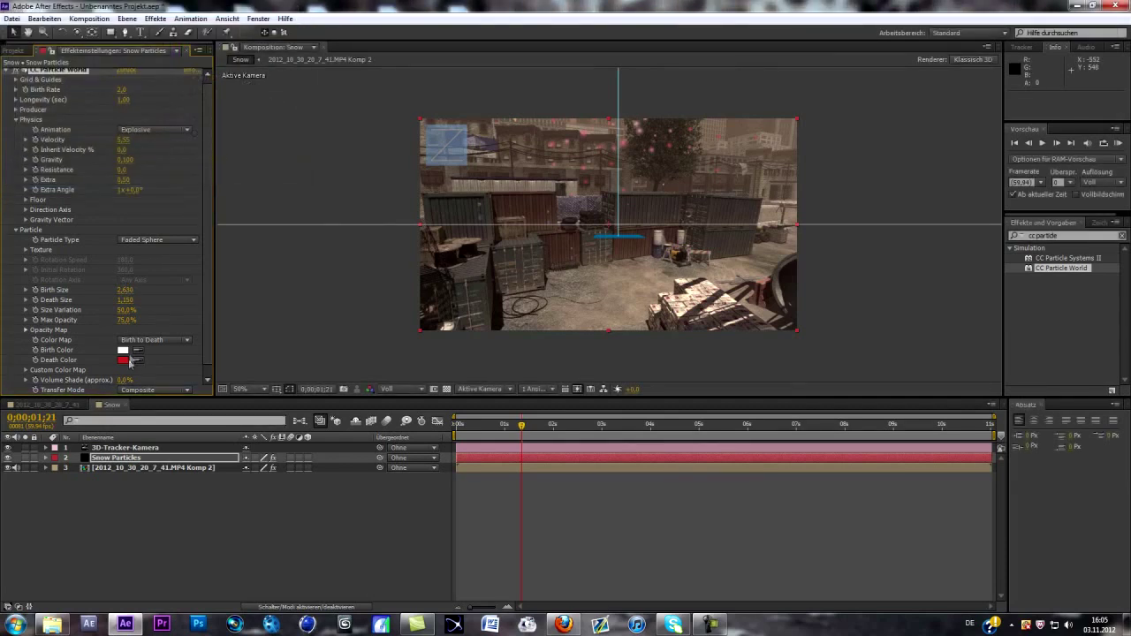
pyautogui.click(122, 360)
pyautogui.moveTo(33, 59); pyautogui.dragTo(12, 78)
pyautogui.click(286, 32)
pyautogui.click(123, 360)
pyautogui.moveTo(21, 65); pyautogui.dragTo(14, 61)
pyautogui.click(283, 32)
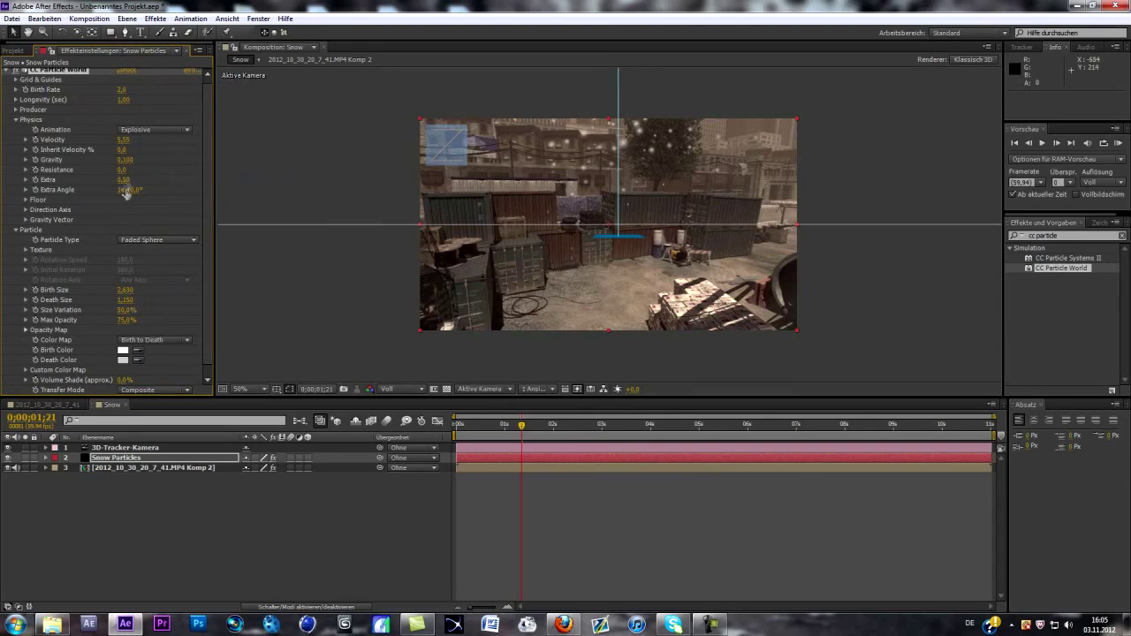
# Step: Widen the Producer's Radius X, Y and Z so the emitter spans the scene
pyautogui.scroll(1, 138, 214)
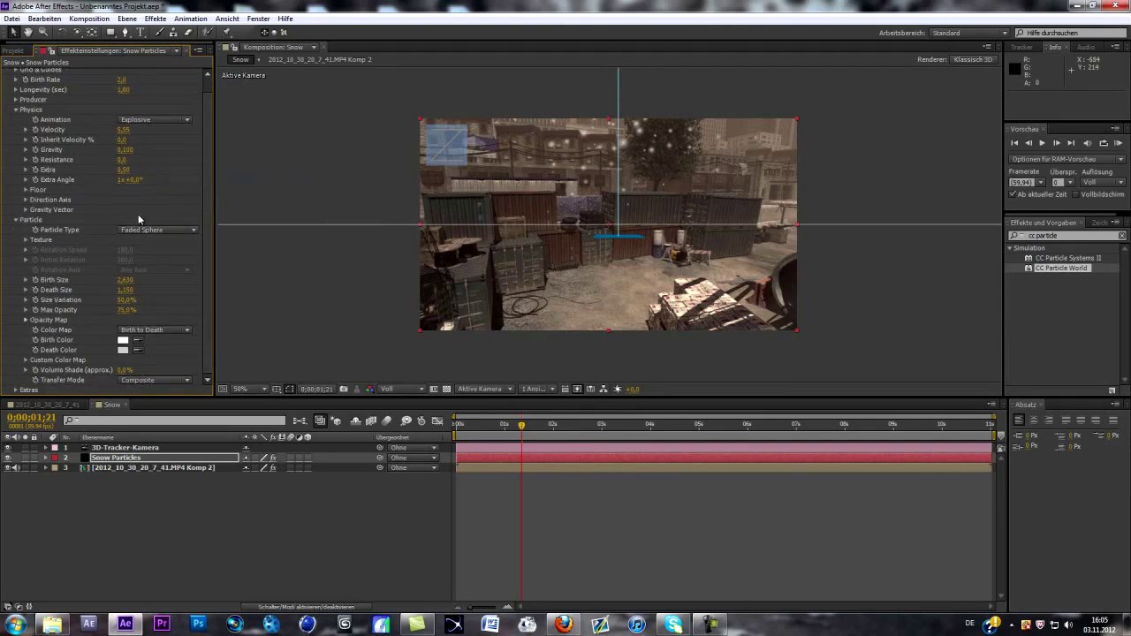
pyautogui.click(15, 113)
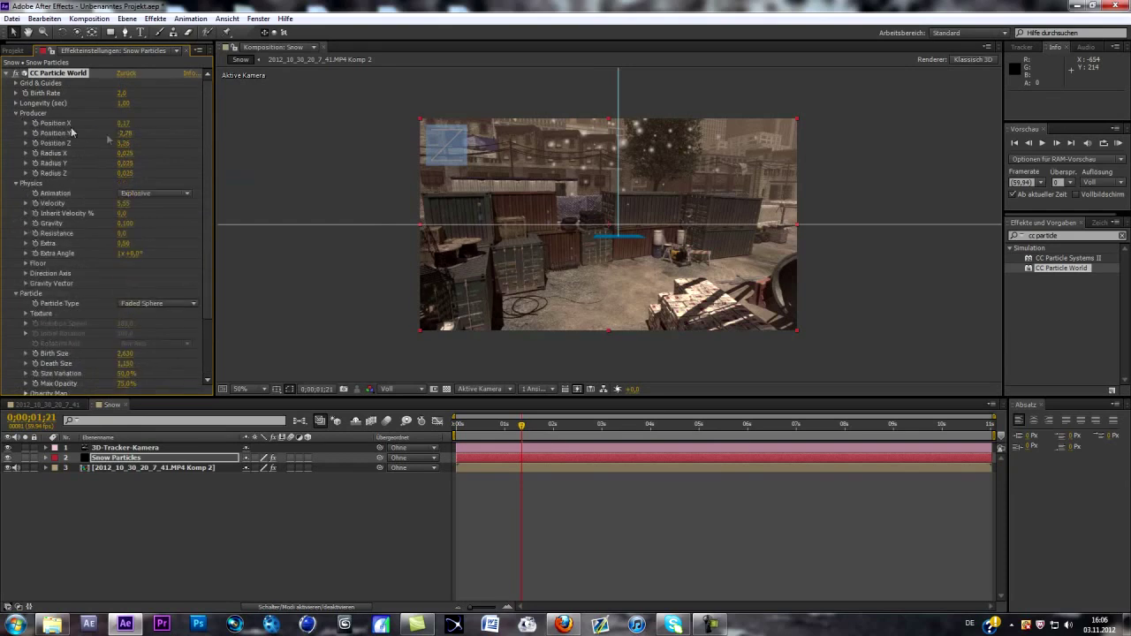
pyautogui.moveTo(125, 154); pyautogui.dragTo(274, 159)
pyautogui.moveTo(125, 166); pyautogui.dragTo(229, 161)
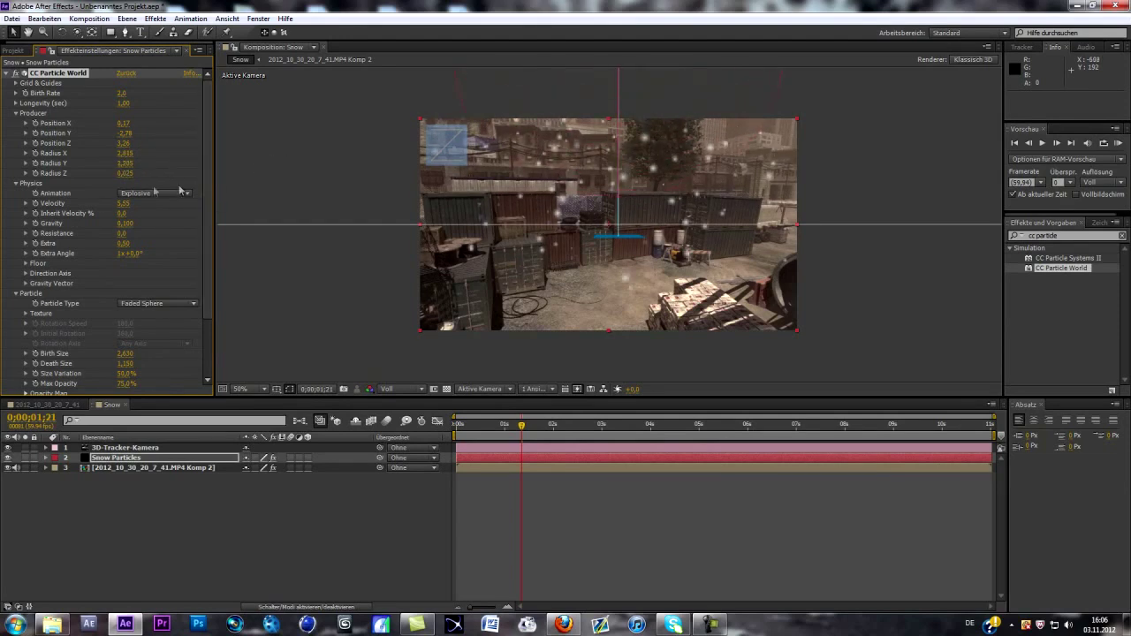
pyautogui.moveTo(129, 179); pyautogui.dragTo(380, 159)
pyautogui.moveTo(124, 180); pyautogui.dragTo(270, 196)
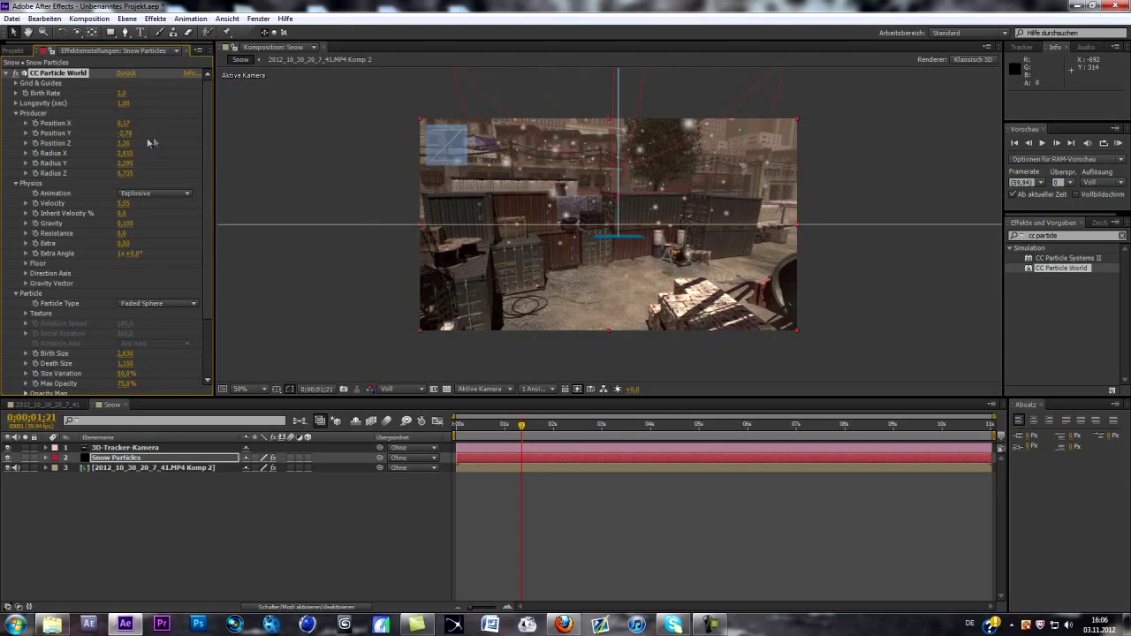
# Step: Set Birth Rate to 5.4 and Longevity to 2.00, with Radius X 6.635 and Y 3.575
pyautogui.moveTo(122, 93); pyautogui.dragTo(146, 91)
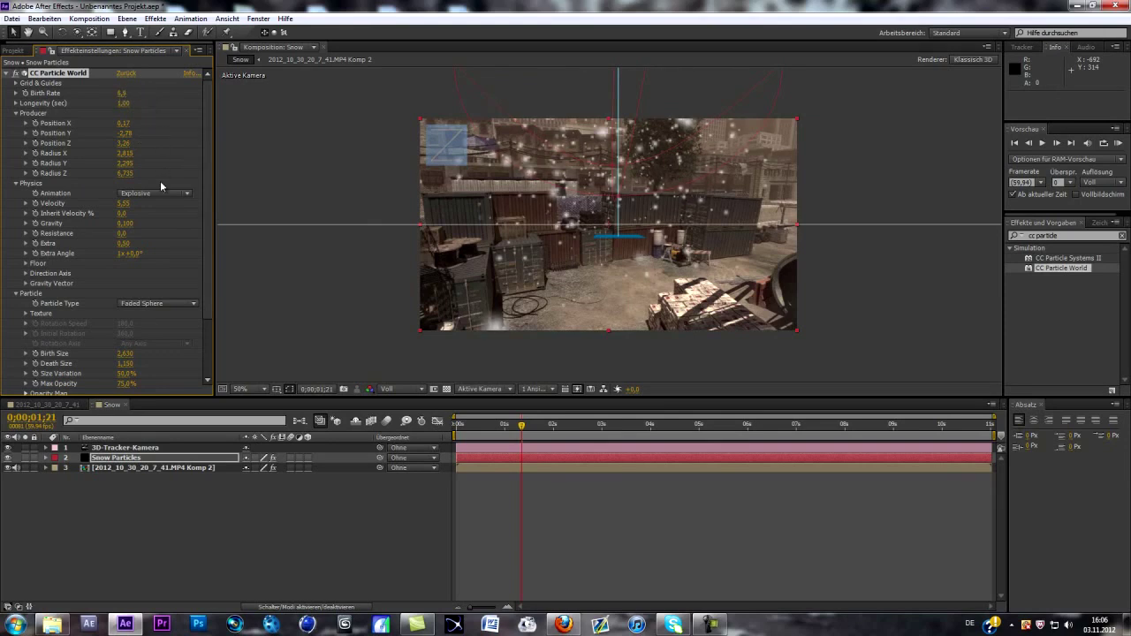
pyautogui.moveTo(125, 153); pyautogui.dragTo(357, 157)
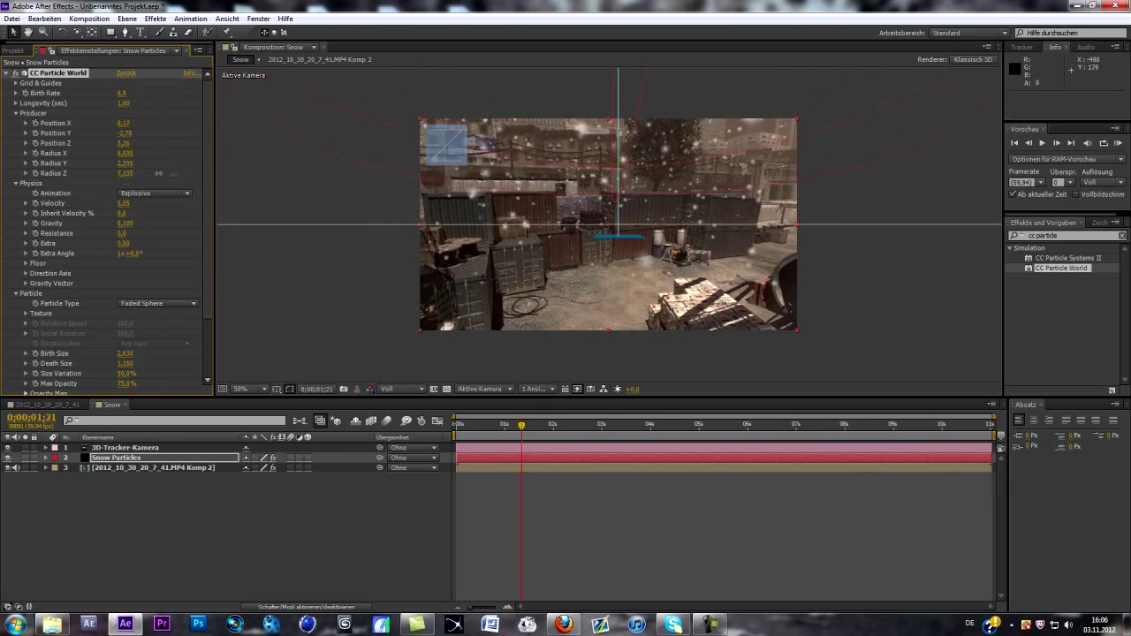
pyautogui.moveTo(124, 162); pyautogui.dragTo(199, 160)
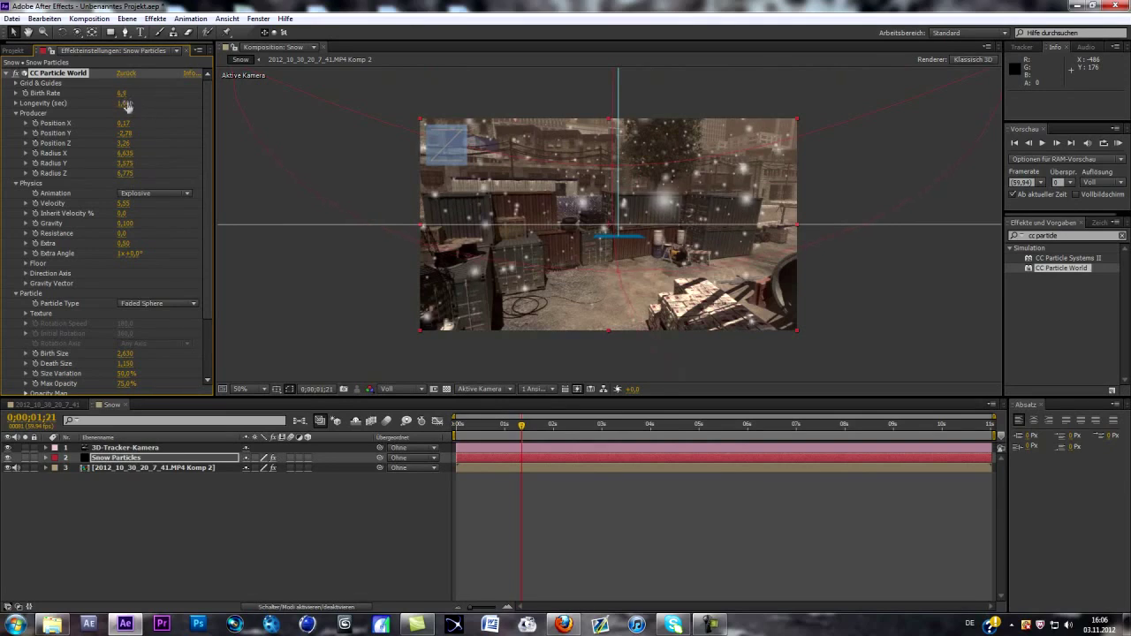
pyautogui.moveTo(137, 102); pyautogui.dragTo(189, 103)
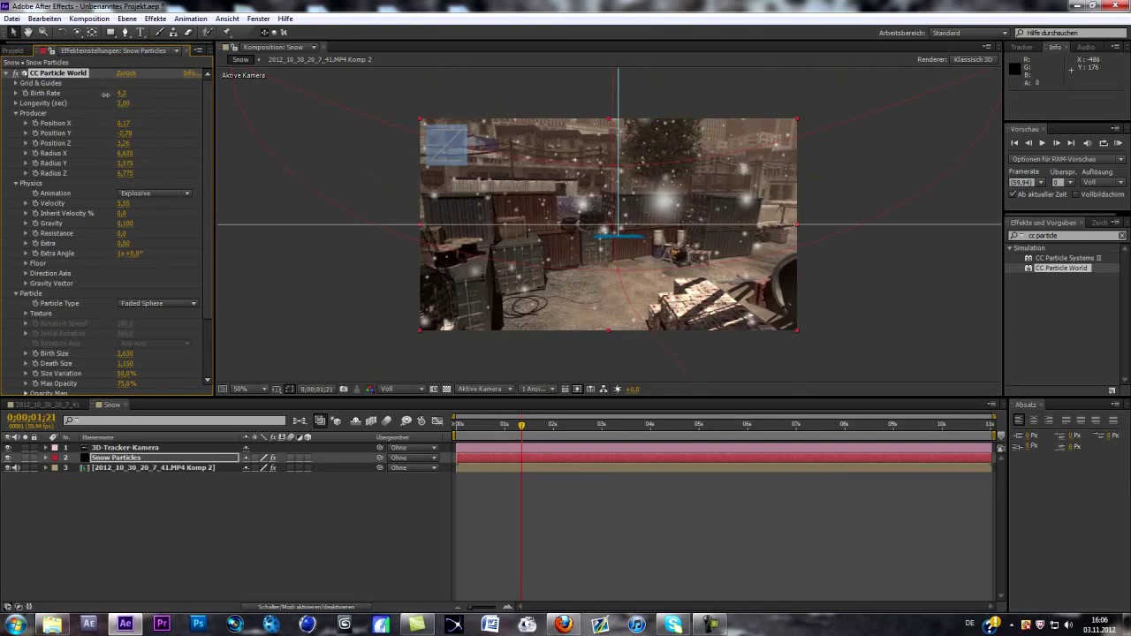
pyautogui.moveTo(113, 93); pyautogui.dragTo(127, 113)
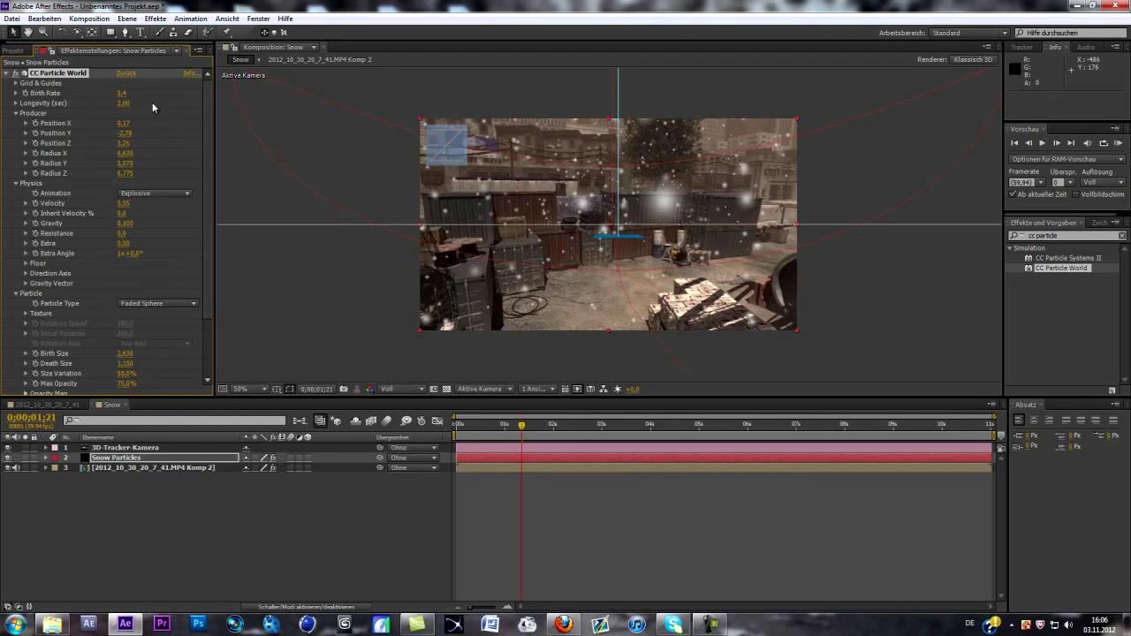
pyautogui.moveTo(521, 426); pyautogui.dragTo(639, 428)
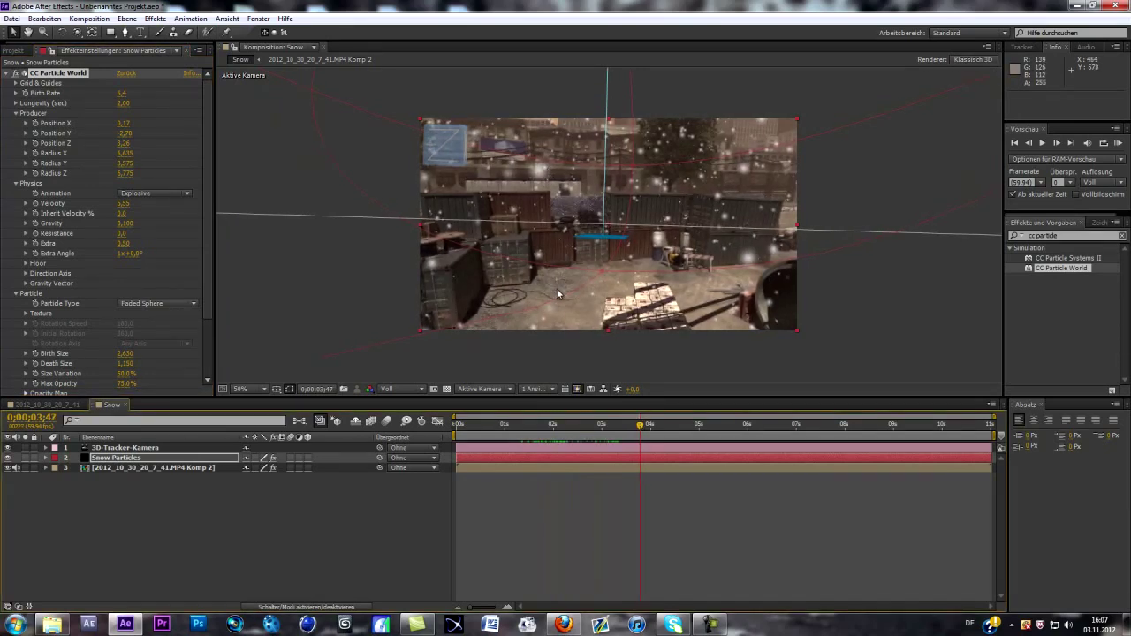
# Step: Lengthen the particles' Longevity to 2.61 and scrub through the clip to preview the snow
pyautogui.moveTo(129, 104); pyautogui.dragTo(170, 110)
pyautogui.click(643, 427)
pyautogui.moveTo(643, 427); pyautogui.dragTo(754, 425)
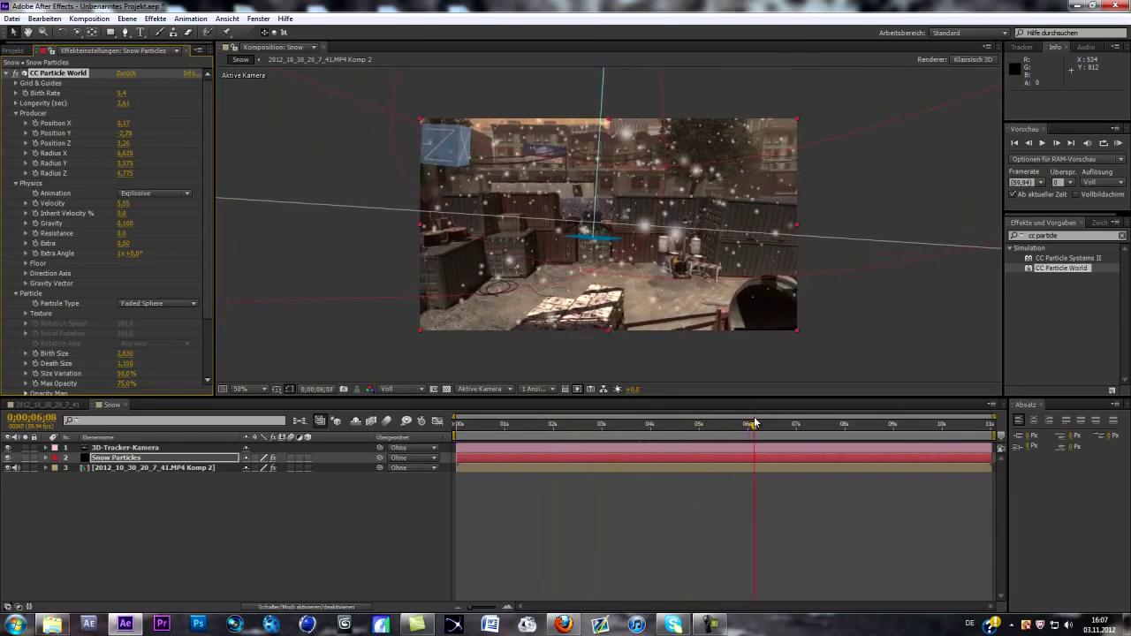
pyautogui.click(288, 479)
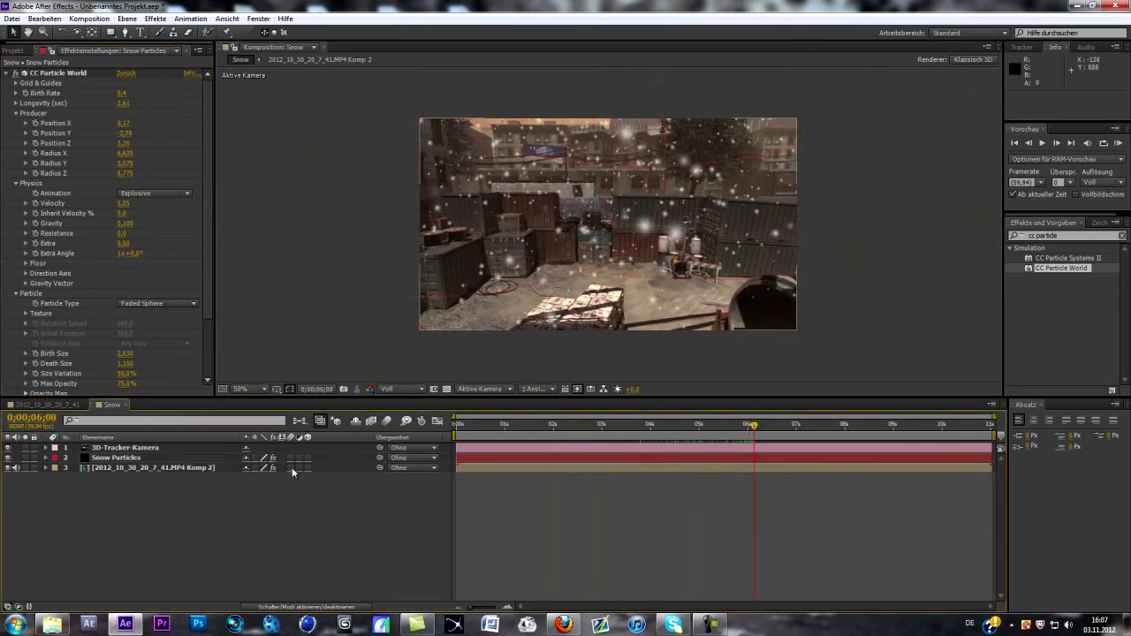
pyautogui.moveTo(760, 429); pyautogui.dragTo(606, 424)
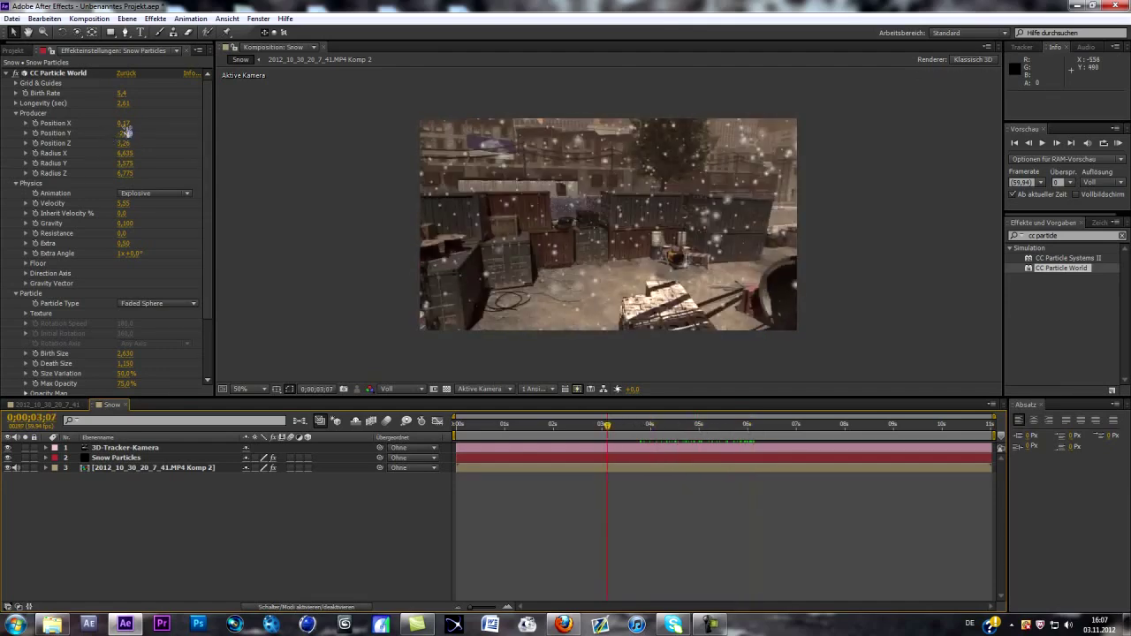
# Step: Widen Radius X to 6.985 and review the snowfall through the middle of the clip
pyautogui.moveTo(124, 154); pyautogui.dragTo(150, 157)
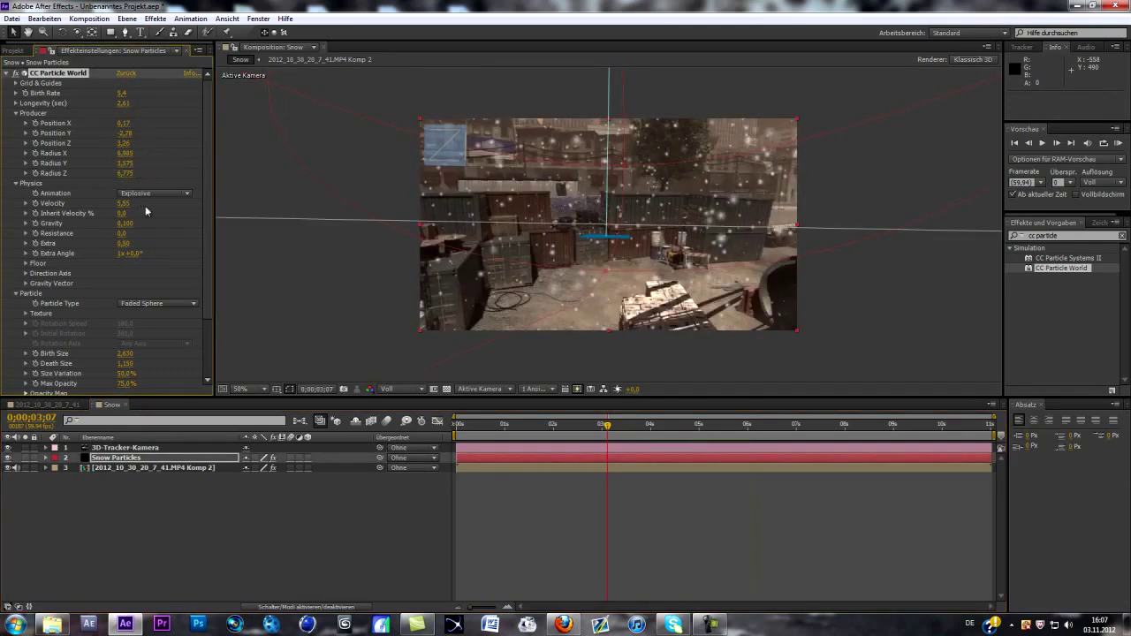
pyautogui.scroll(-3, 162, 228)
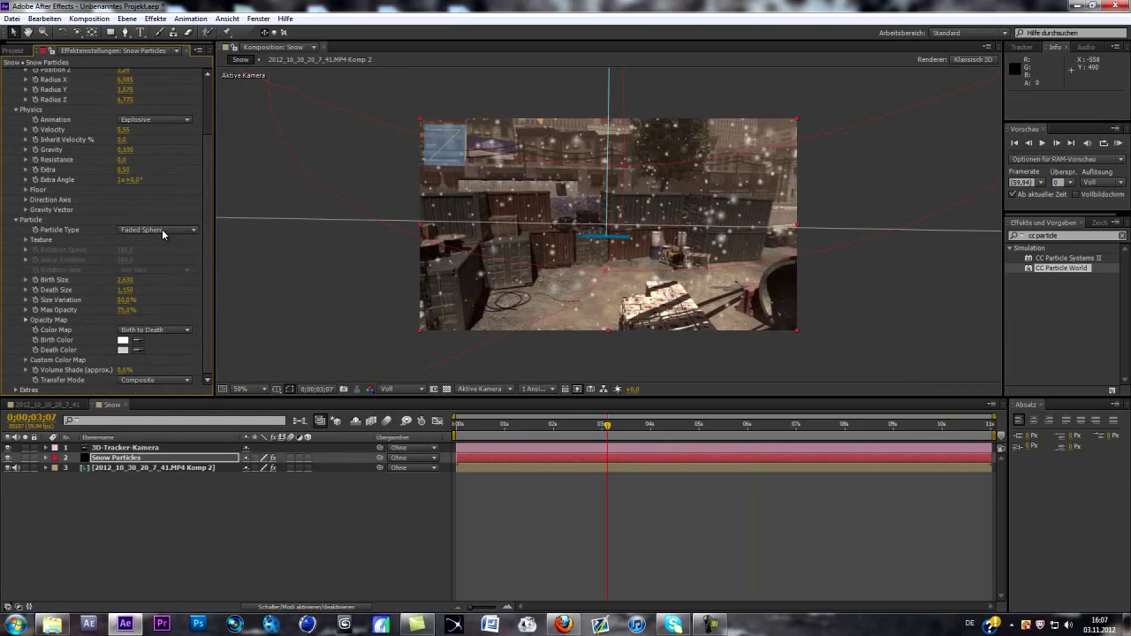
pyautogui.moveTo(608, 428); pyautogui.dragTo(733, 427)
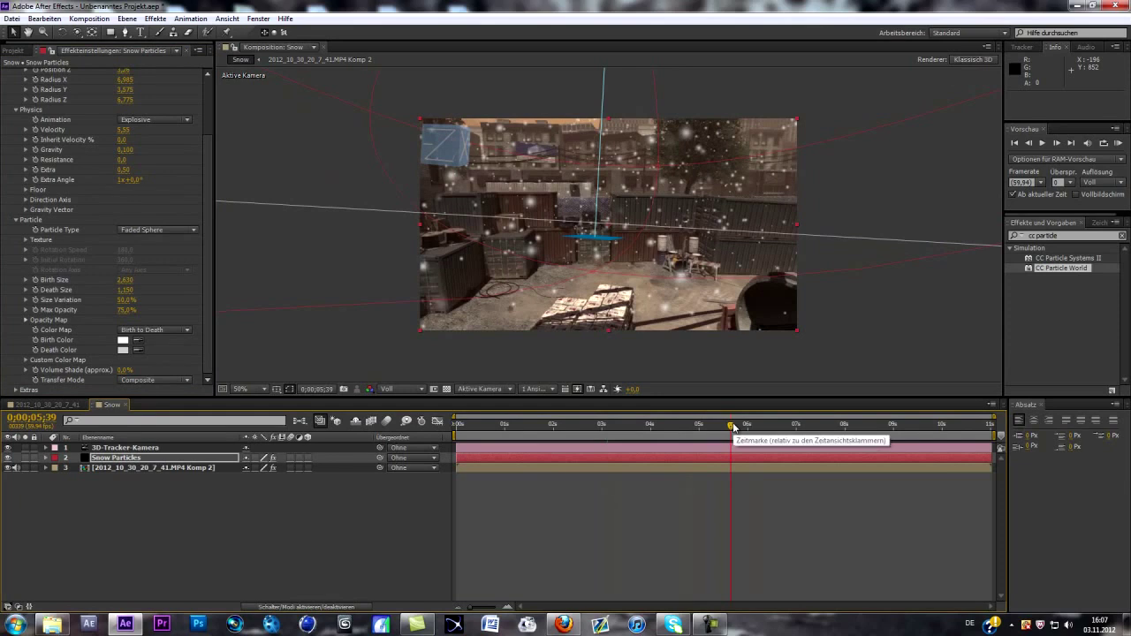